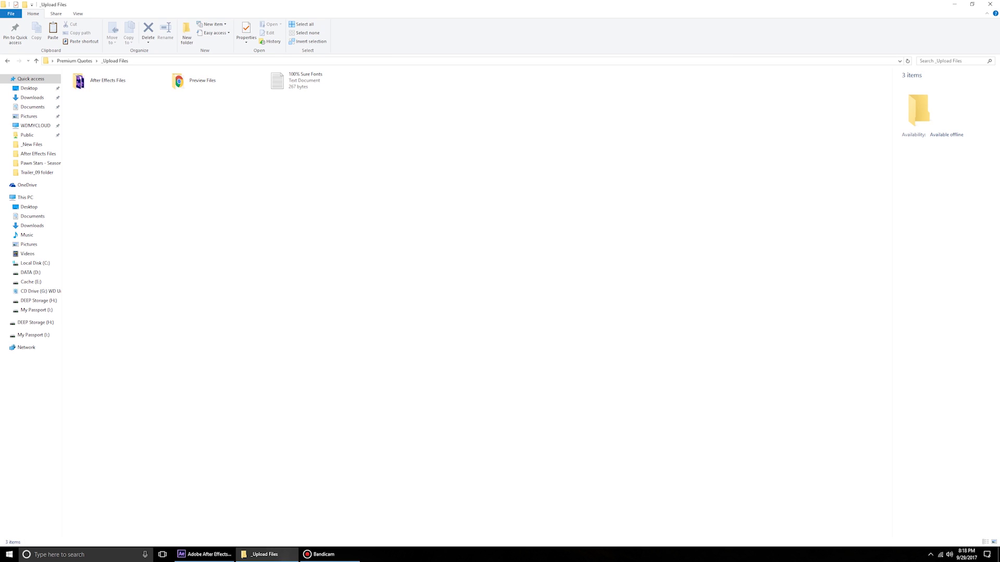
Open the 100% Sure Fonts text document to read the font download links, and close it
double_click(315, 81)
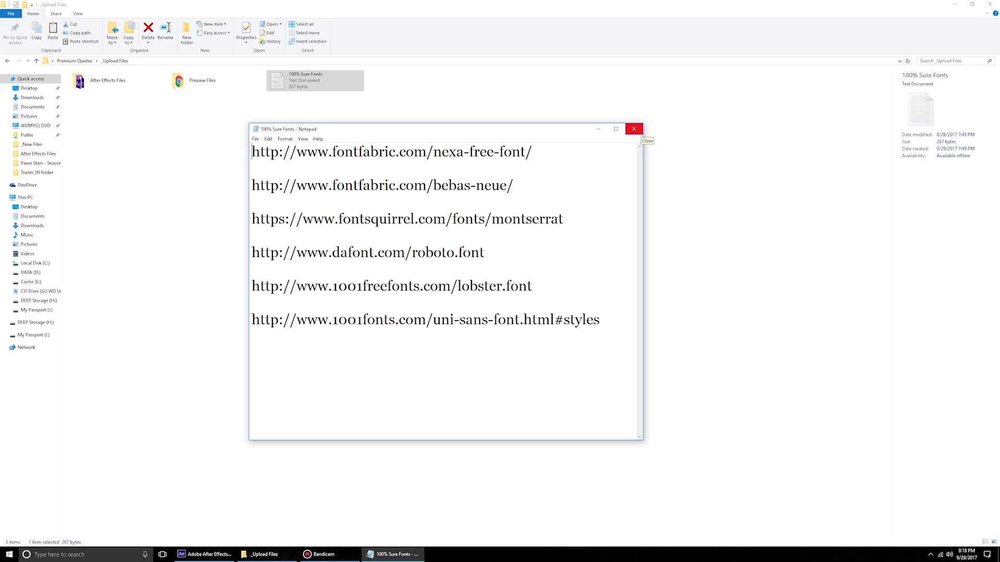
click(633, 129)
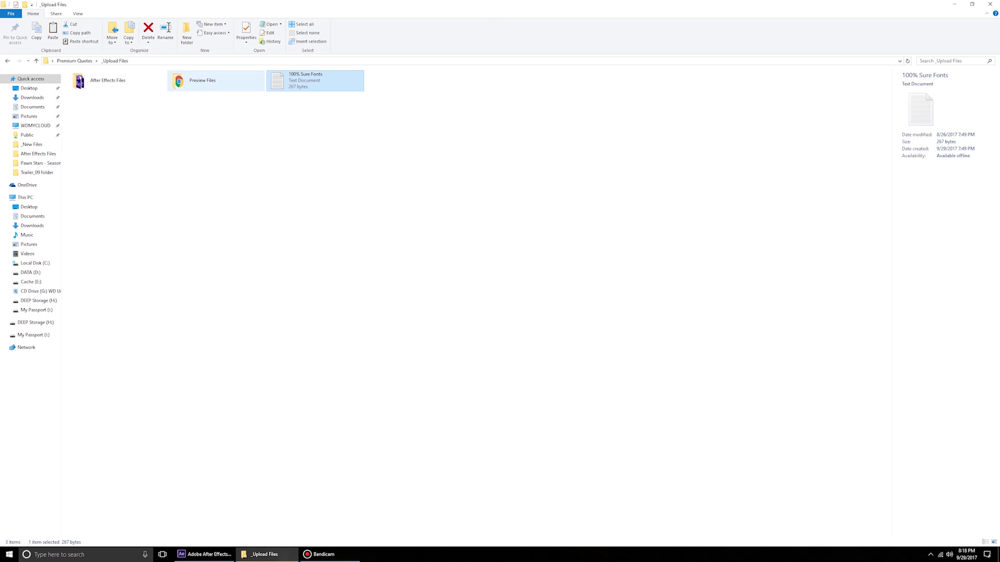
Open the _Preview page from the Preview Files folder and look through its 3D, Flat and Zoom Out quote previews
double_click(202, 81)
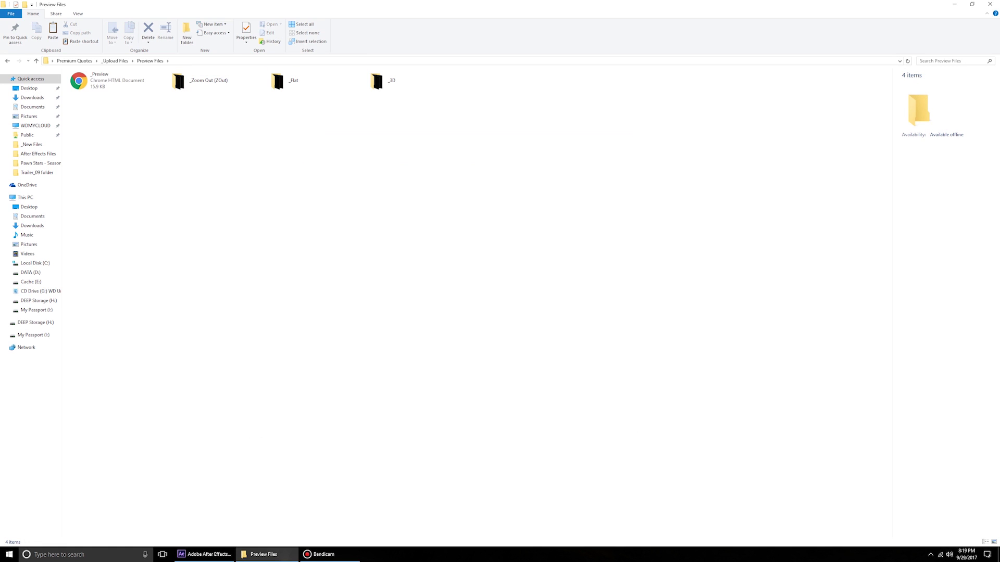
double_click(99, 81)
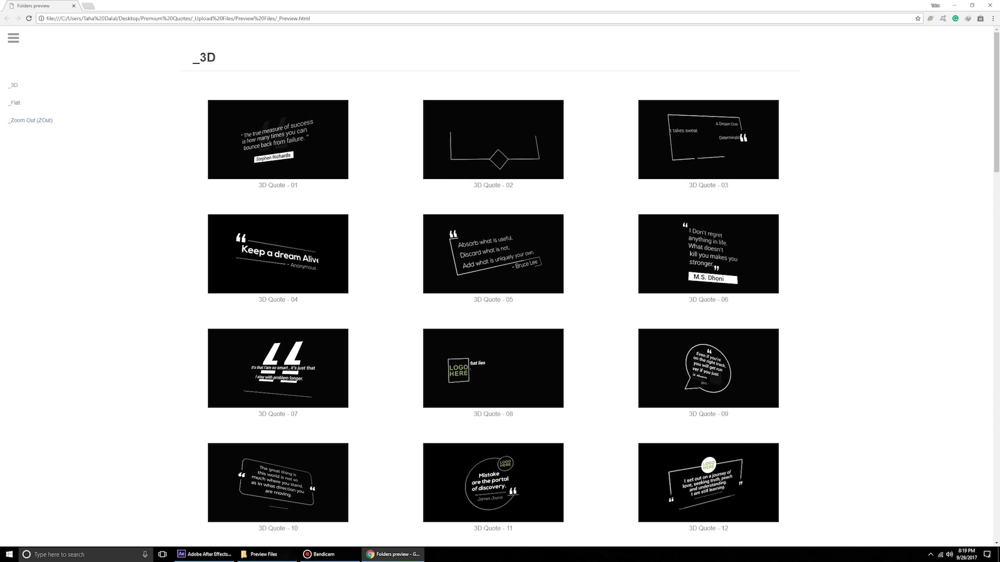
scroll(490, 290, down, 3)
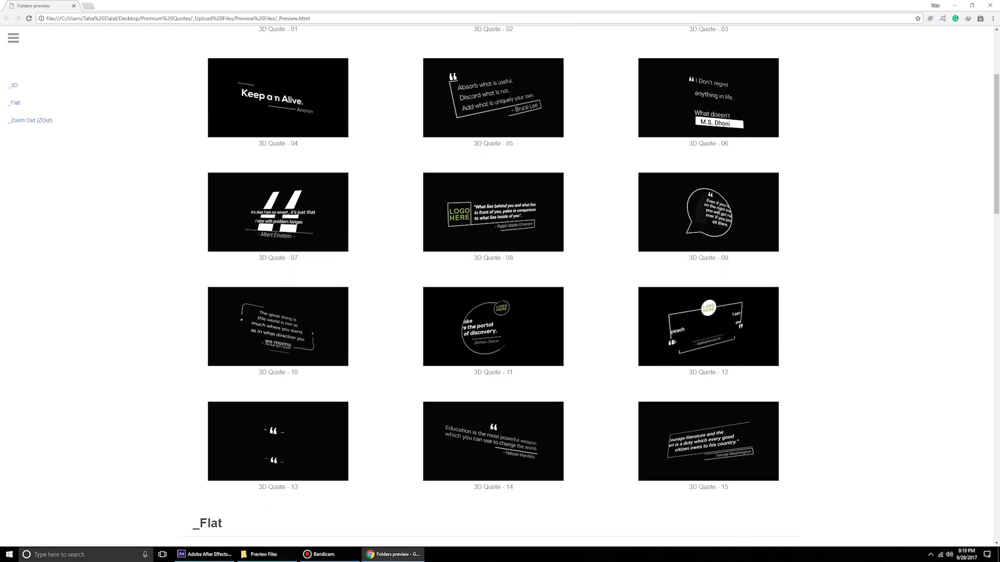
scroll(490, 289, down, 2)
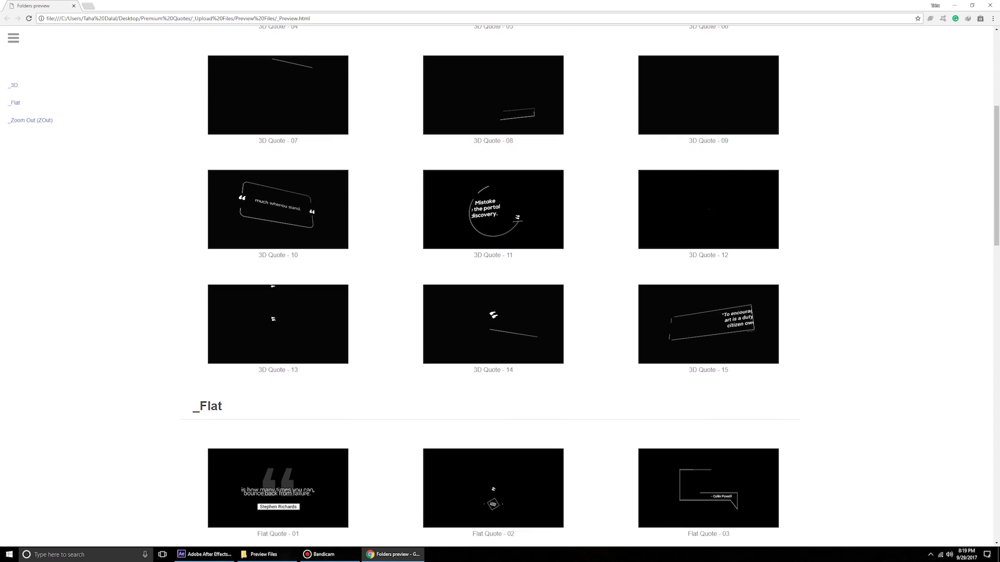
scroll(491, 289, down, 7)
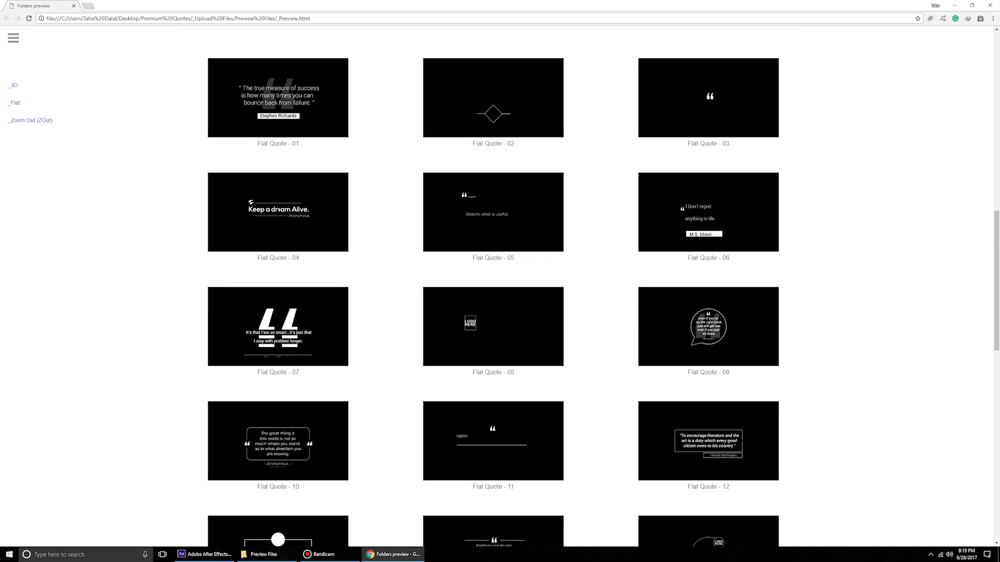
scroll(490, 289, down, 2)
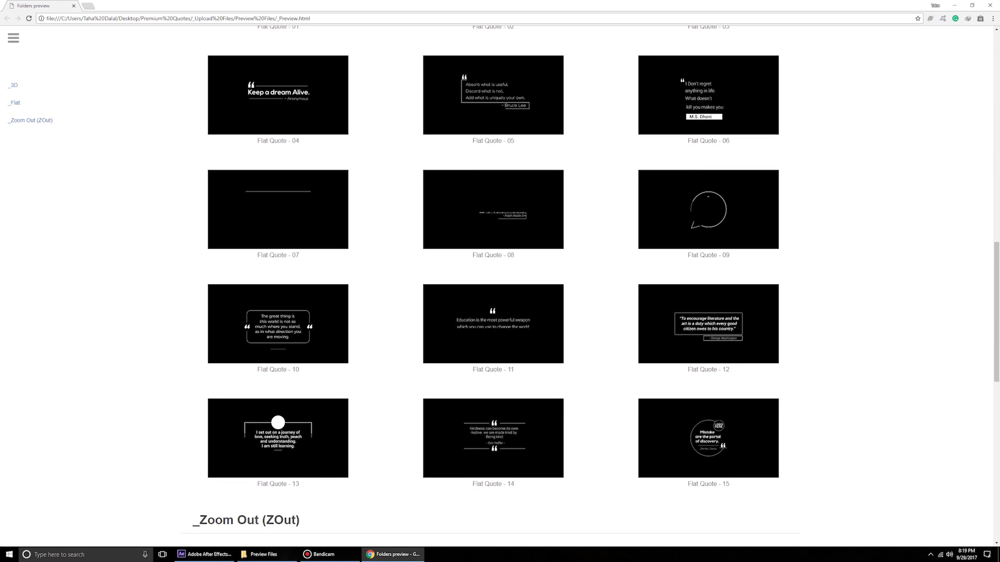
scroll(490, 289, down, 7)
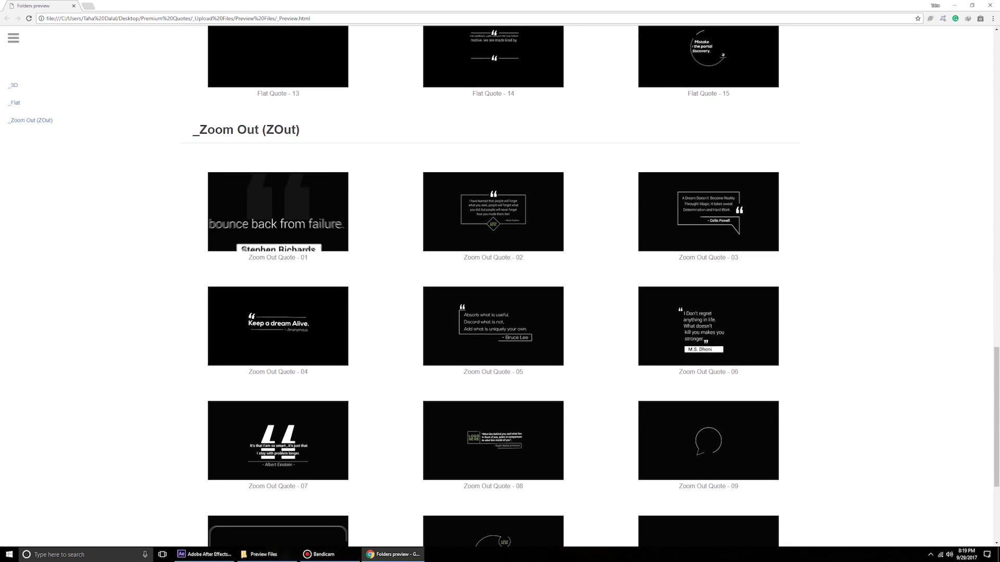
scroll(493, 286, down, 3)
scroll(493, 286, up, 2)
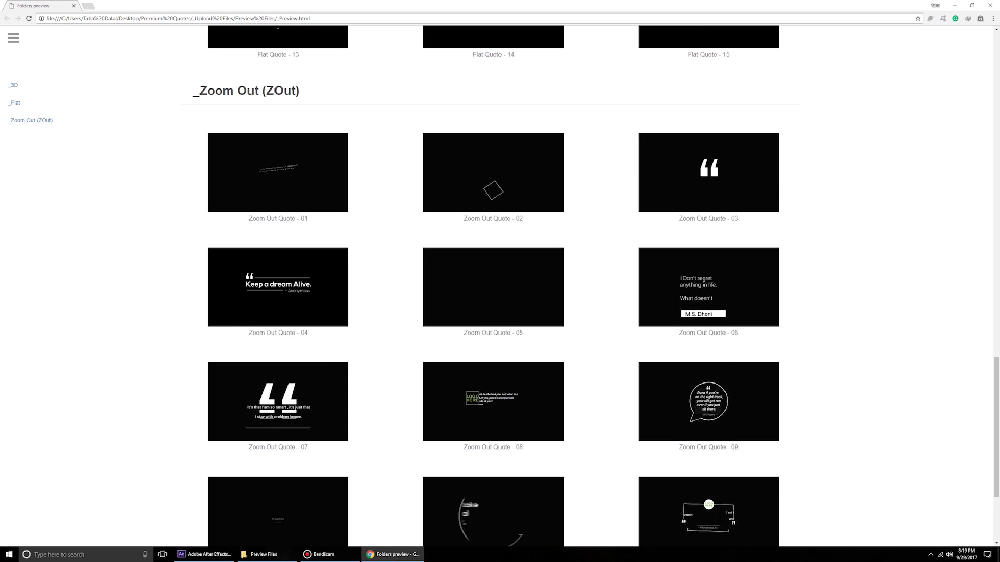
Go back over the 3D and Flat quote previews, highlighting the Flat Quote - 01 caption to check the naming
scroll(493, 287, up, 20)
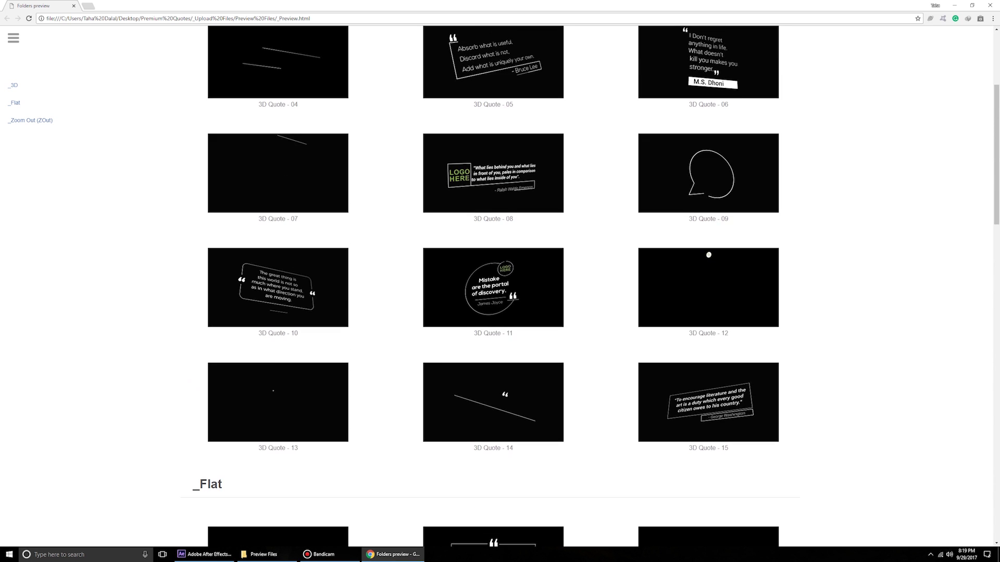
scroll(493, 286, down, 7)
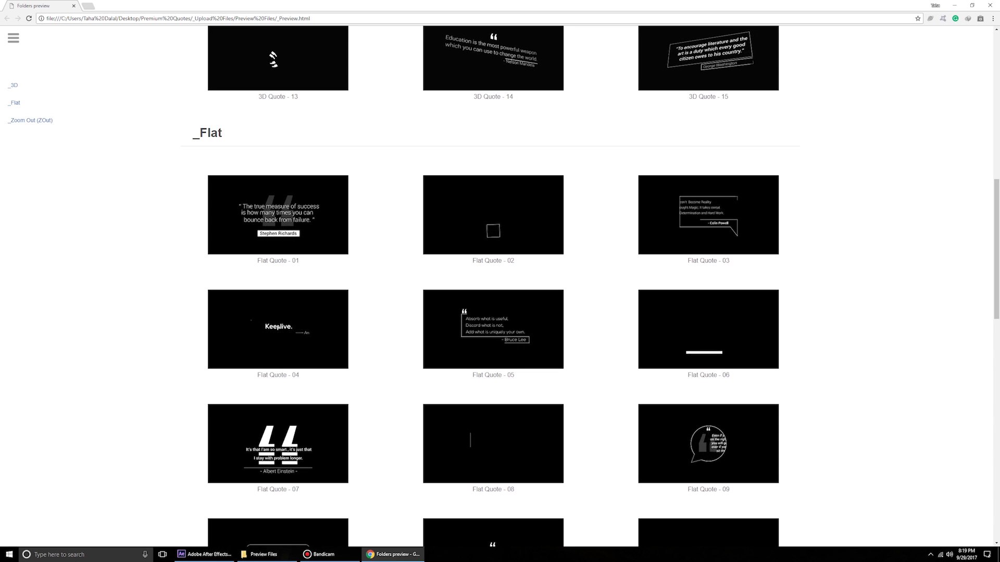
drag(257, 261, 300, 261)
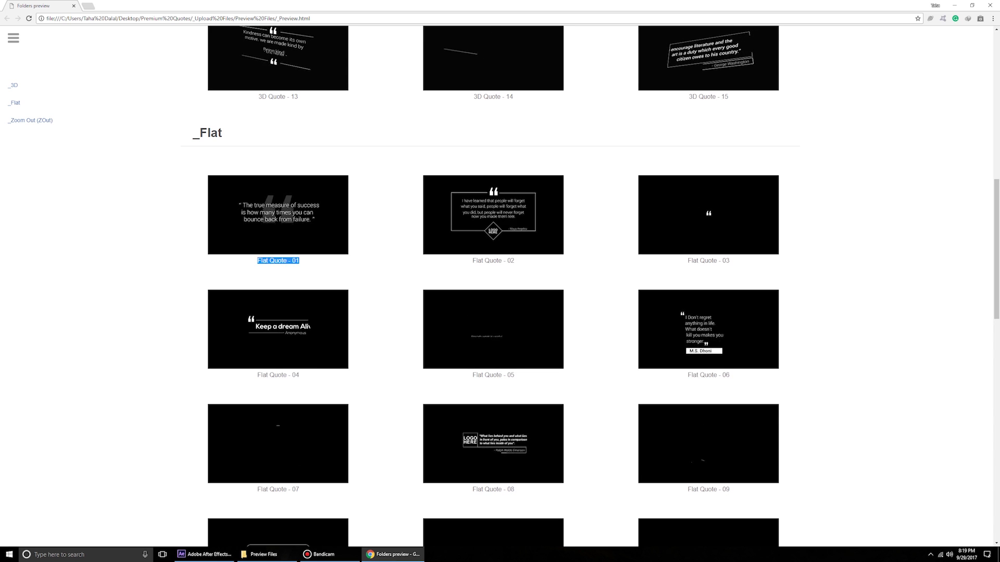
scroll(493, 286, up, 5)
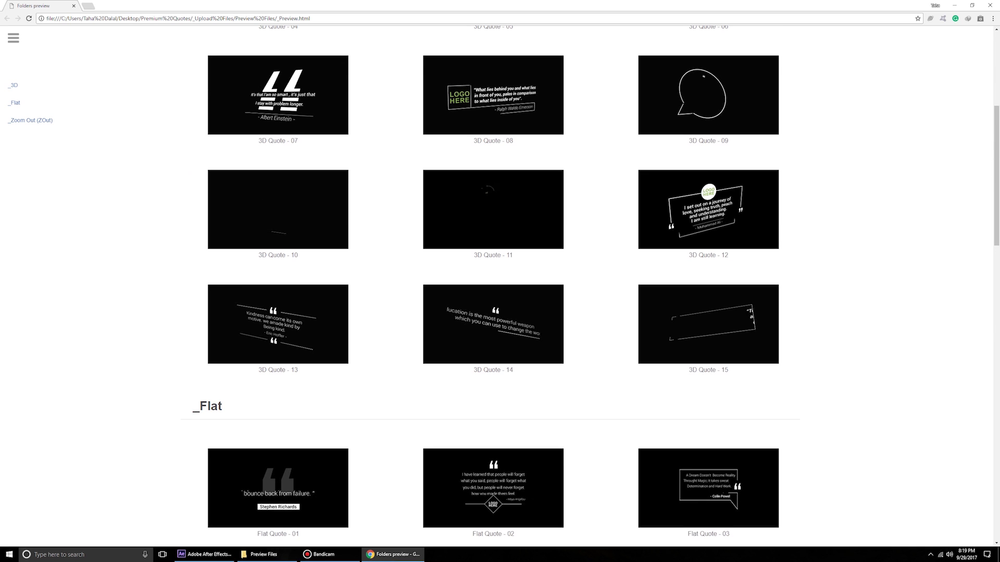
scroll(493, 282, down, 4)
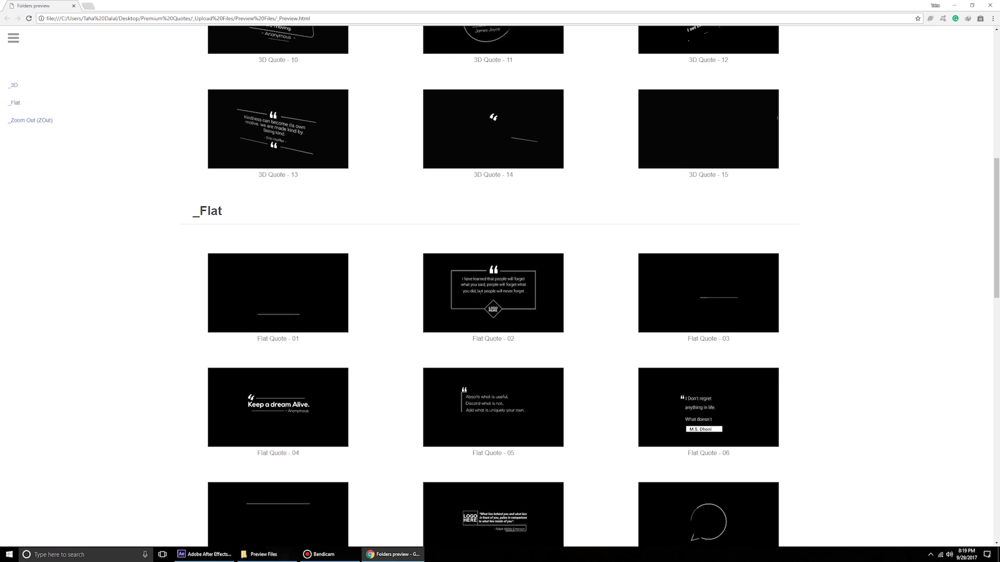
Switch to File Explorer, open the After Effects Files folder in _Upload Files, and inspect the All in One FHD and 4K projects
click(267, 555)
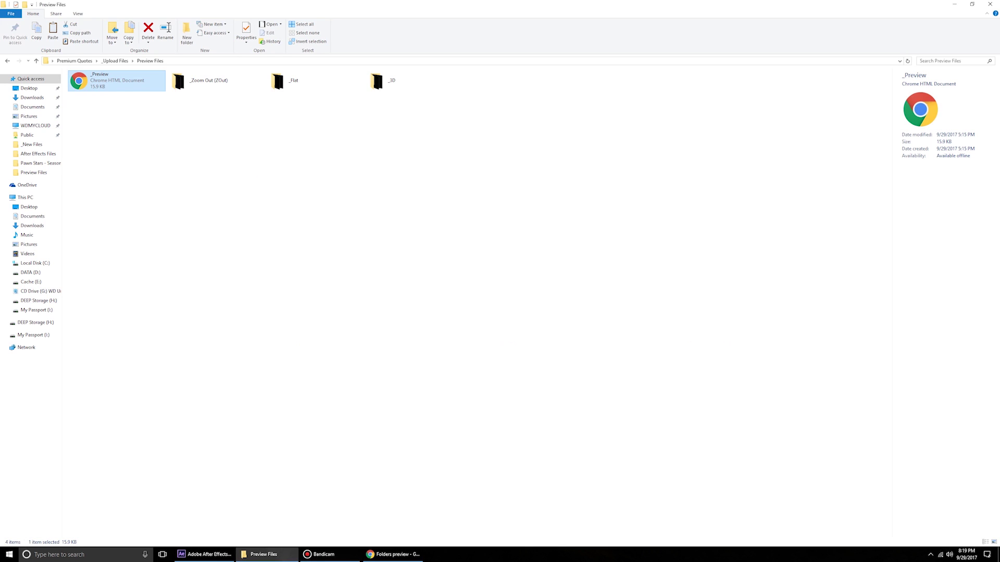
click(115, 61)
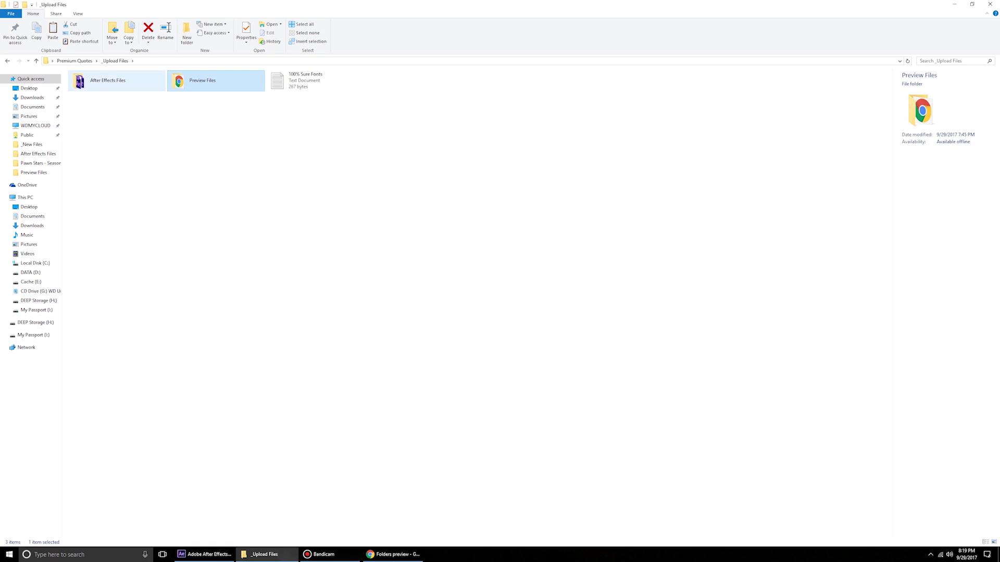
double_click(112, 81)
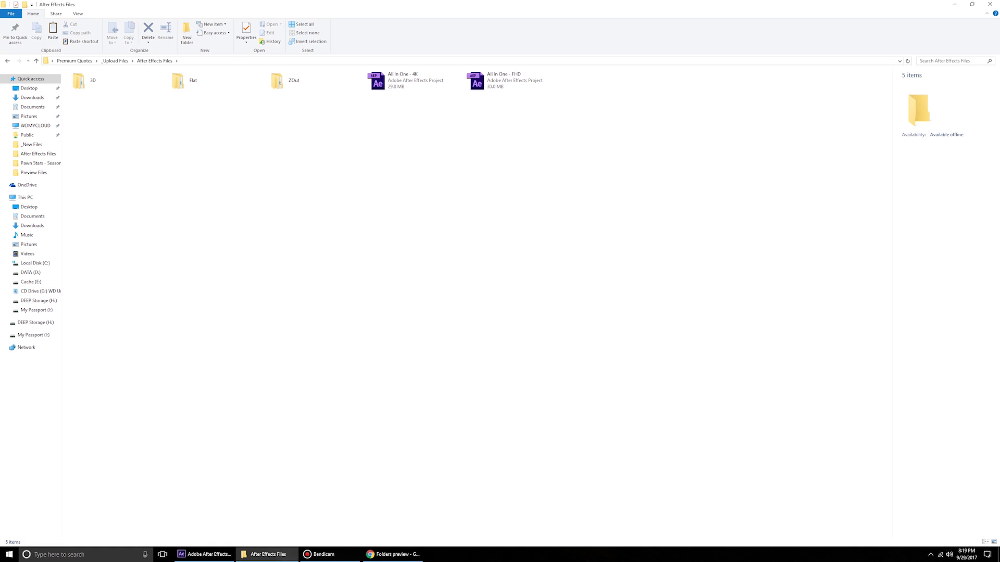
click(513, 81)
click(416, 81)
click(513, 81)
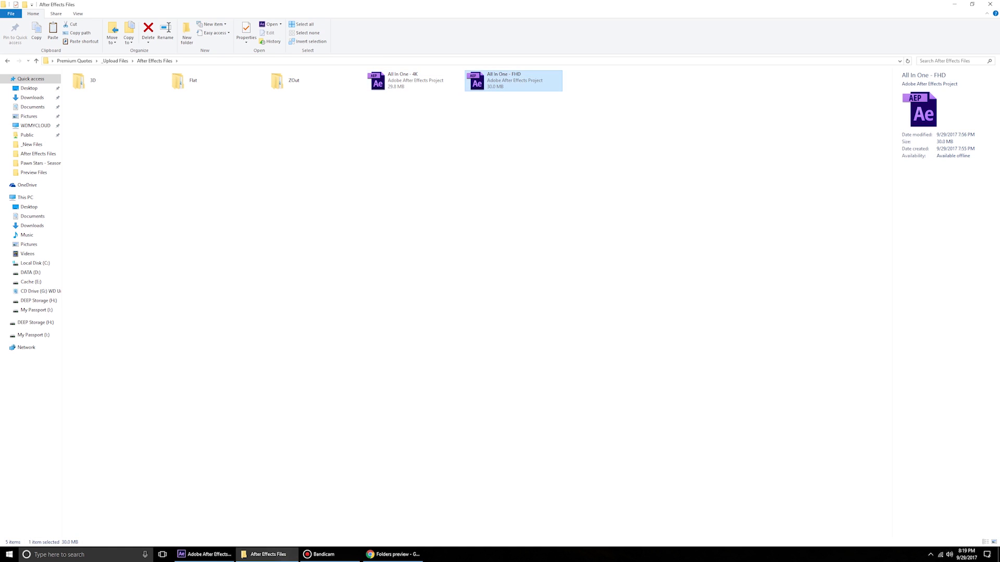
click(415, 80)
Switch to the browser preview page and review the 3D quotes down to the start of the Flat section
click(204, 555)
click(393, 555)
scroll(493, 281, up, 6)
scroll(493, 282, up, 3)
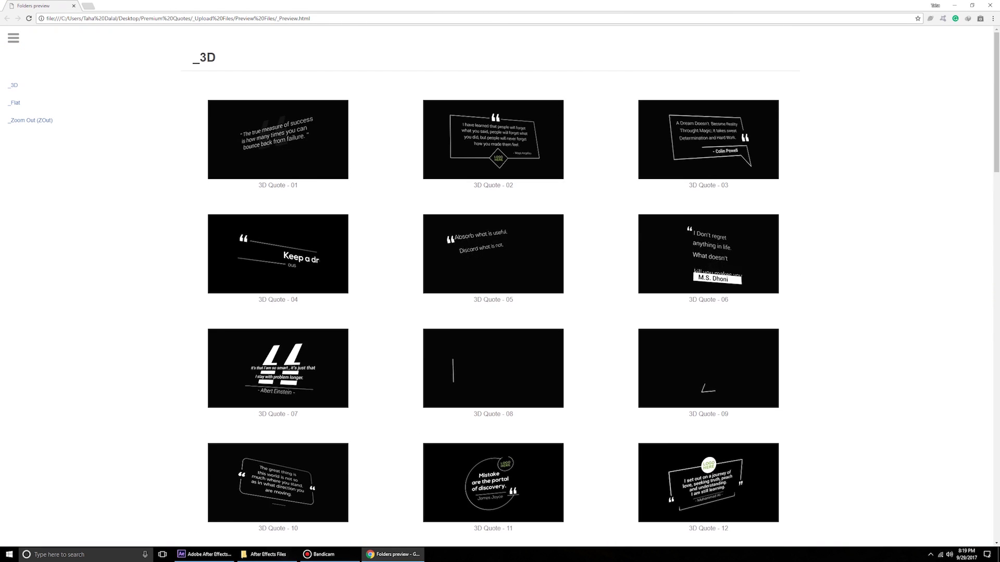
scroll(493, 281, down, 5)
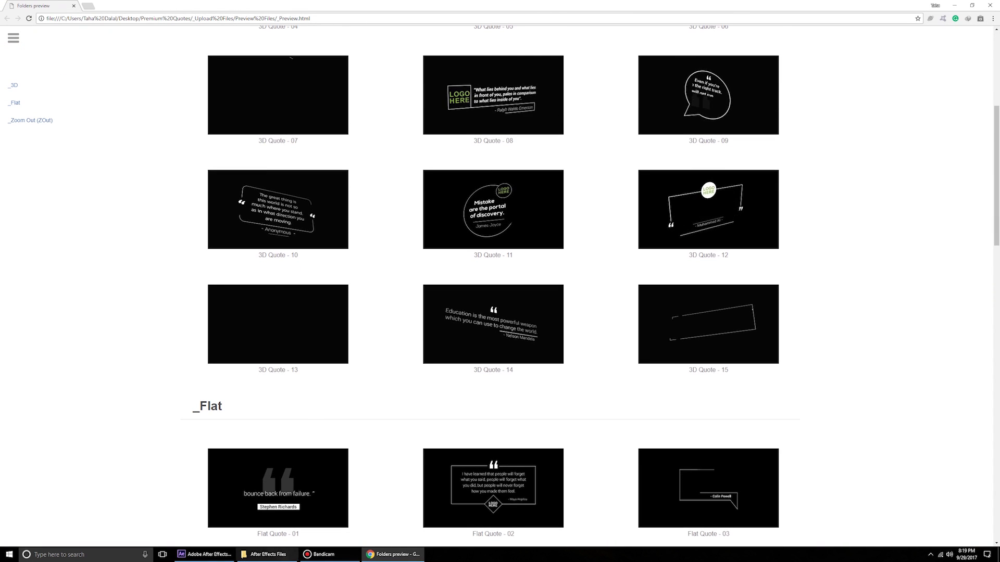
click(267, 554)
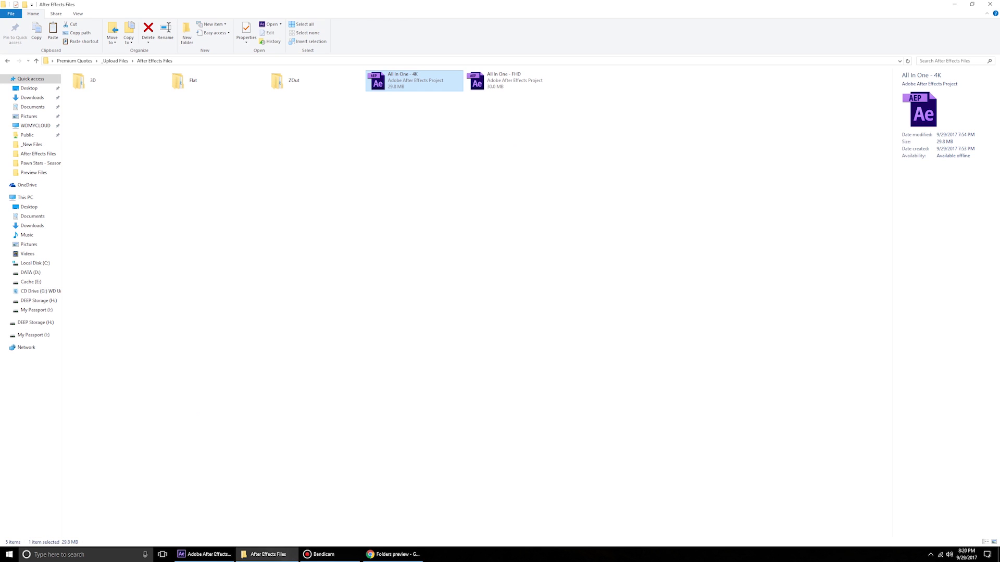
key(alt+Tab)
scroll(493, 282, up, 4)
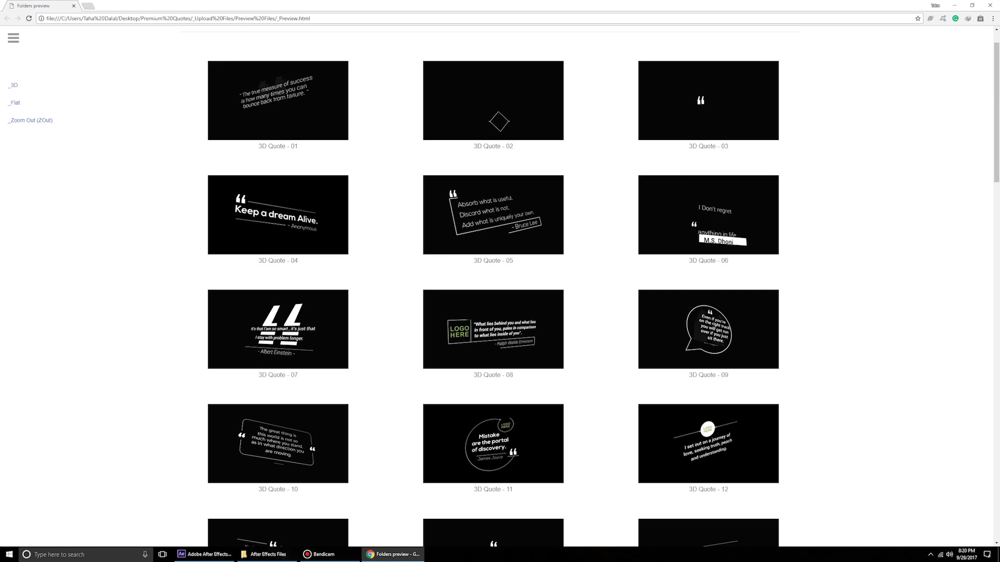
scroll(493, 281, down, 4)
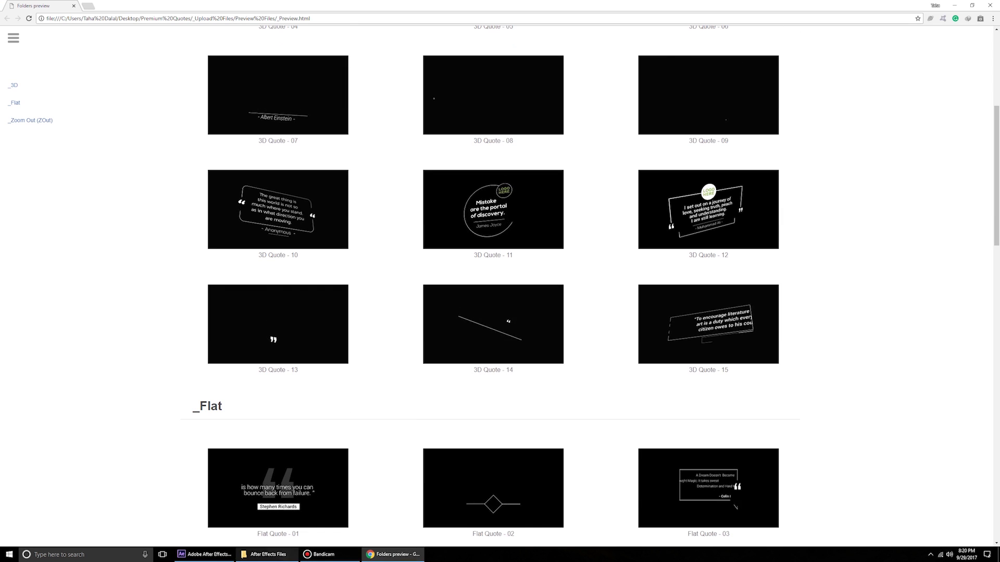
Return to File Explorer, select both All in One project files together, and clear the selection
key(alt+Tab)
click(268, 554)
drag(497, 118, 426, 78)
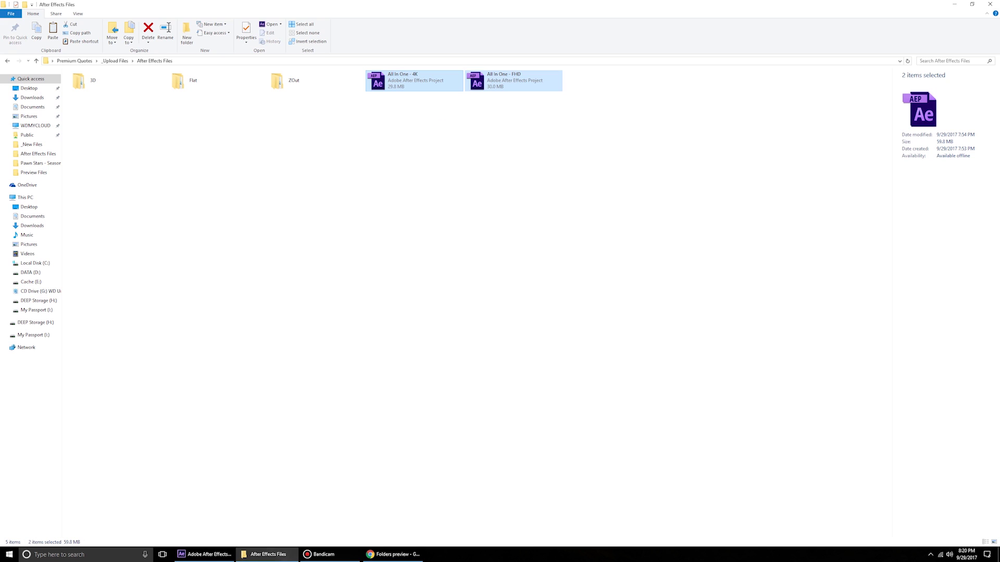
click(440, 121)
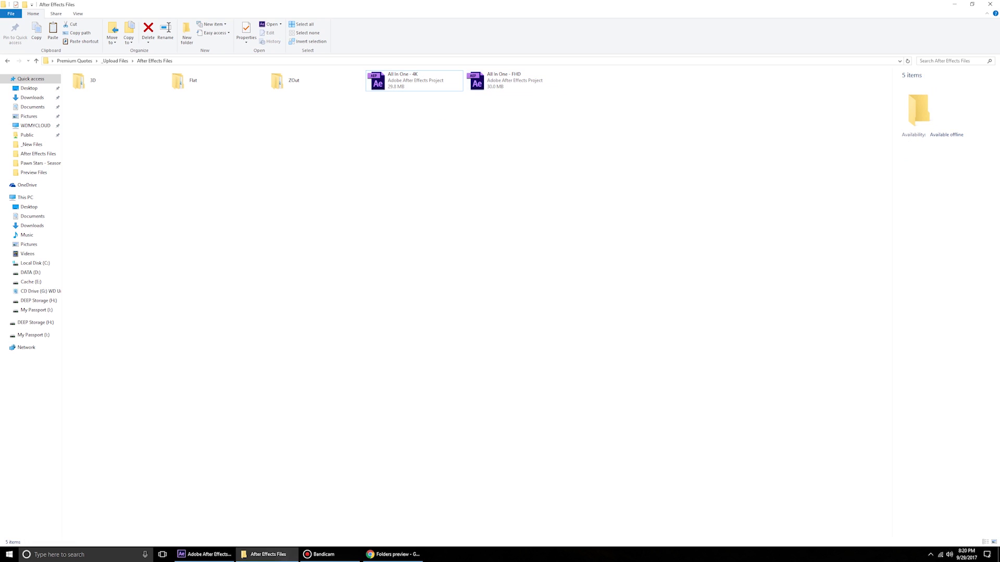
click(394, 555)
click(394, 554)
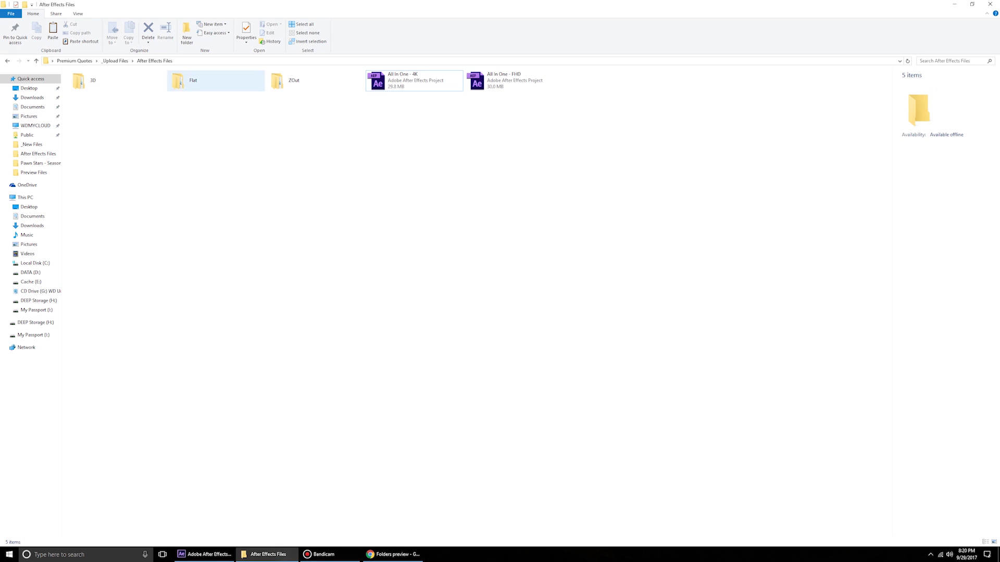
Open the 4K folder inside the Flat folder and select the Premium Quotes 4K_Flat_Main project
click(198, 83)
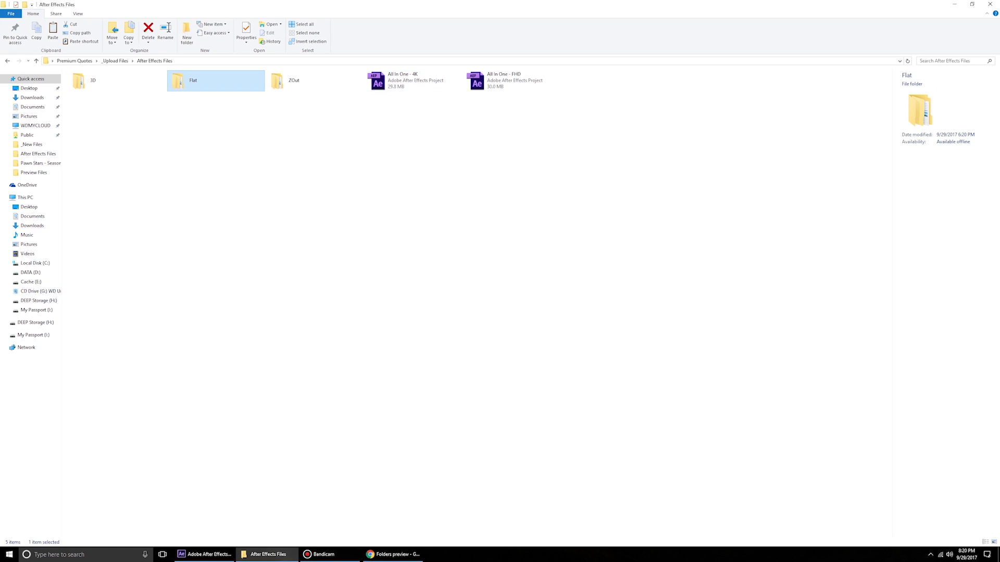
double_click(200, 82)
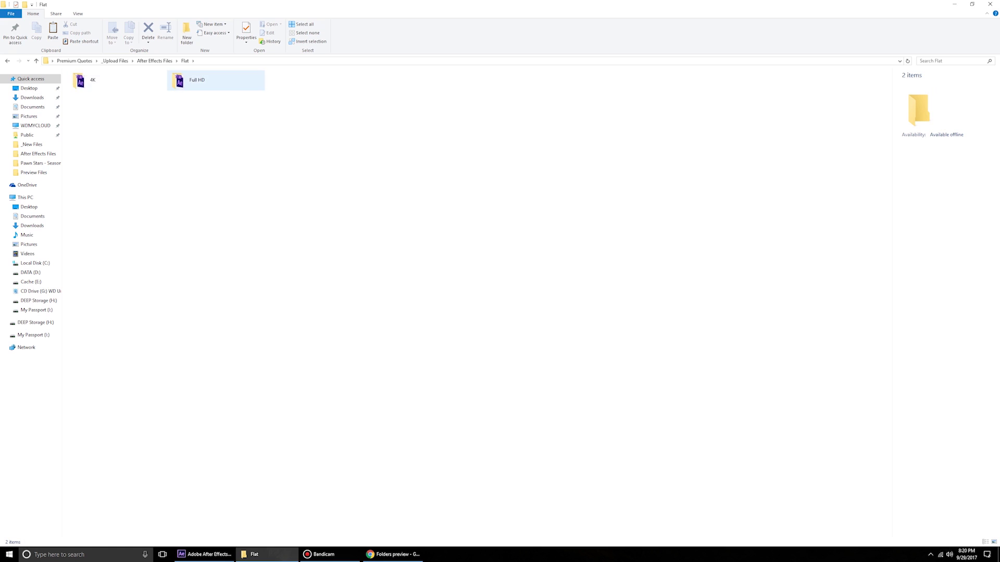
double_click(85, 80)
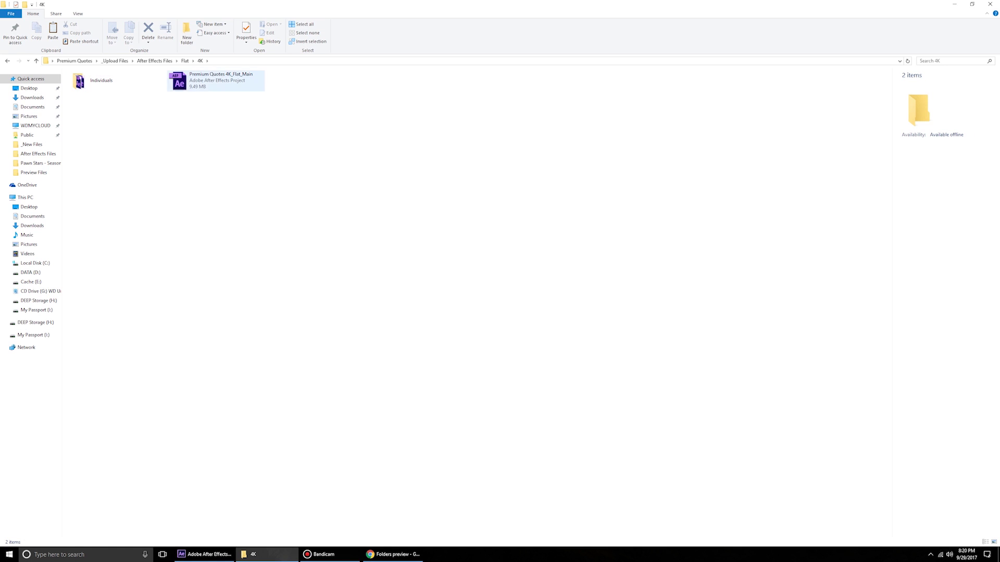
click(215, 81)
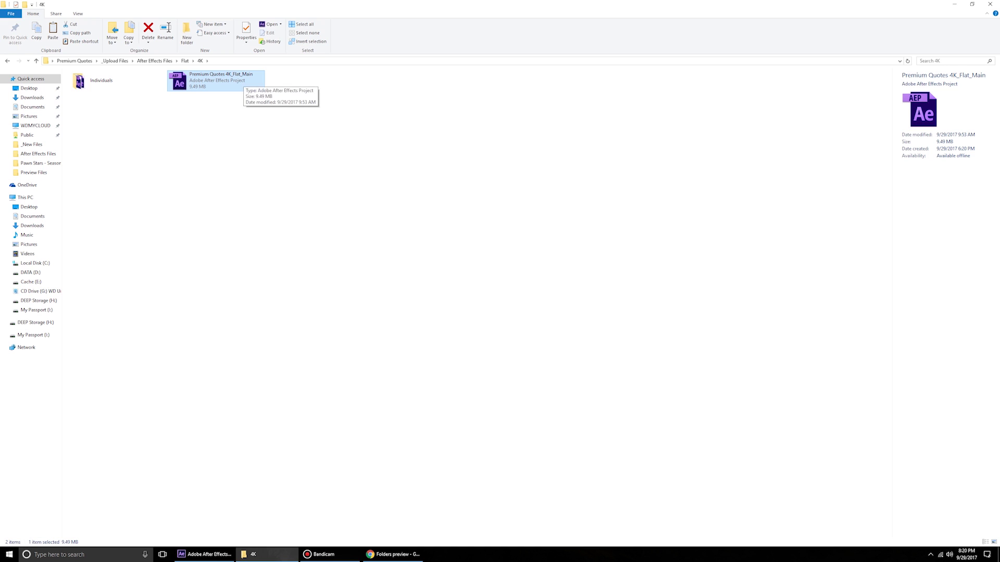
Examine the Flat quotes 01 to 15 on the browser preview page and return to the 4K folder
click(393, 554)
scroll(500, 287, up, 5)
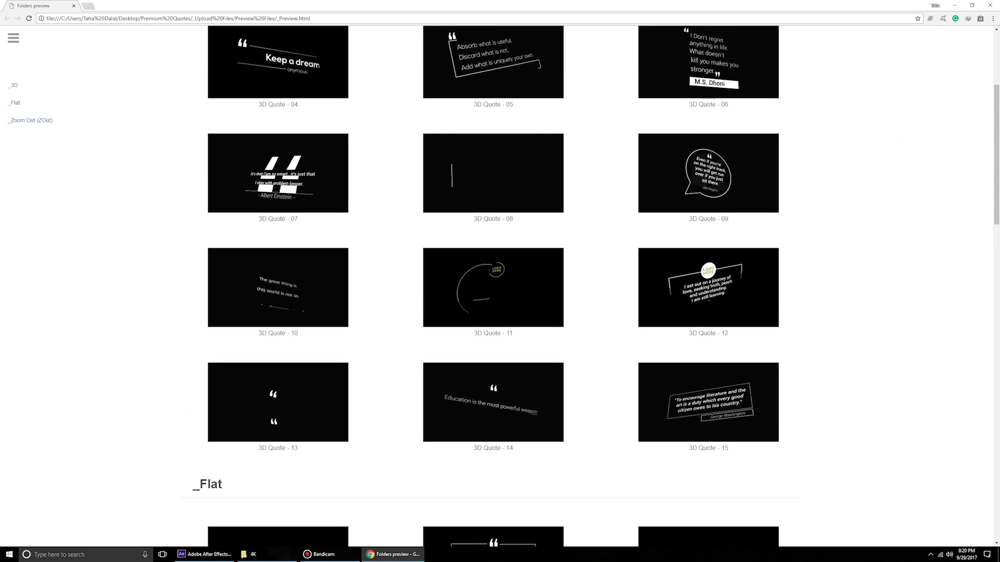
scroll(500, 286, up, 2)
scroll(500, 286, down, 13)
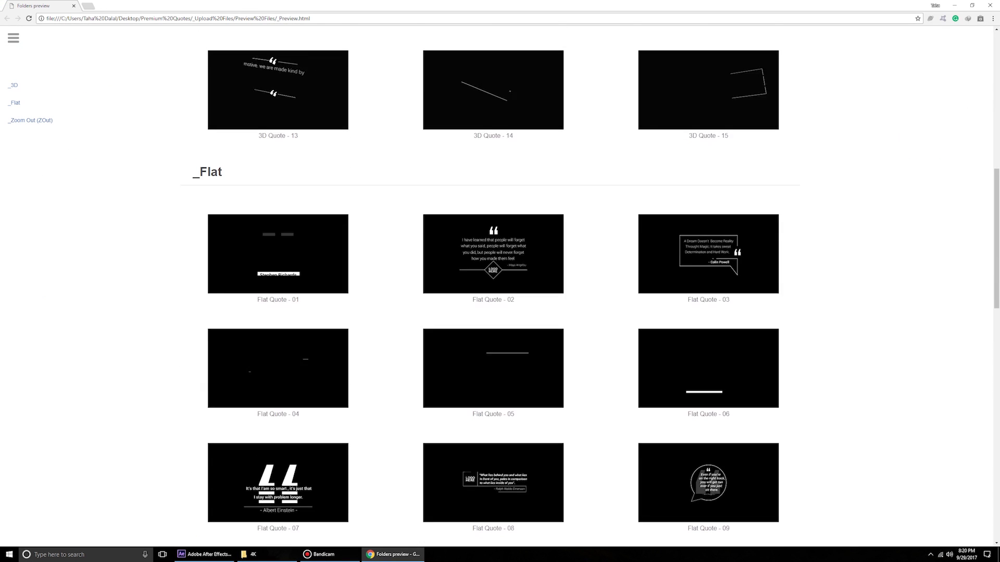
scroll(500, 286, up, 1)
scroll(500, 286, down, 2)
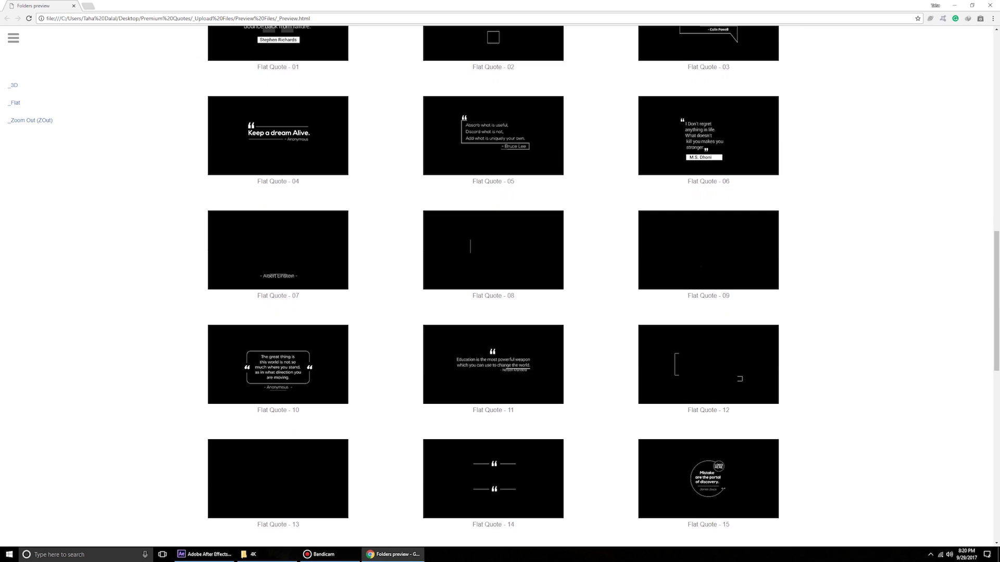
click(252, 554)
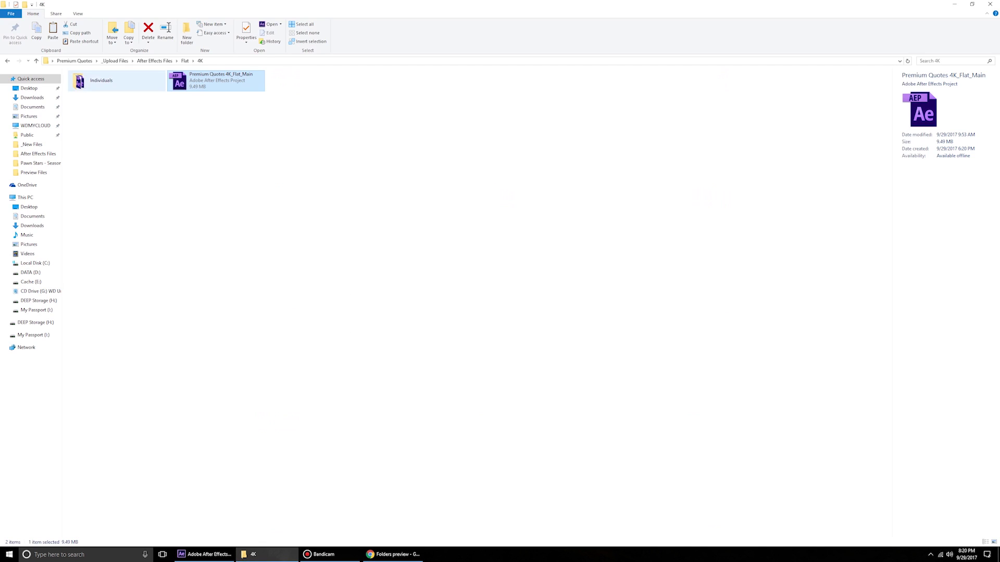
Open the Individuals folder inside the 4K folder and look over its numbered Flat project files
double_click(112, 79)
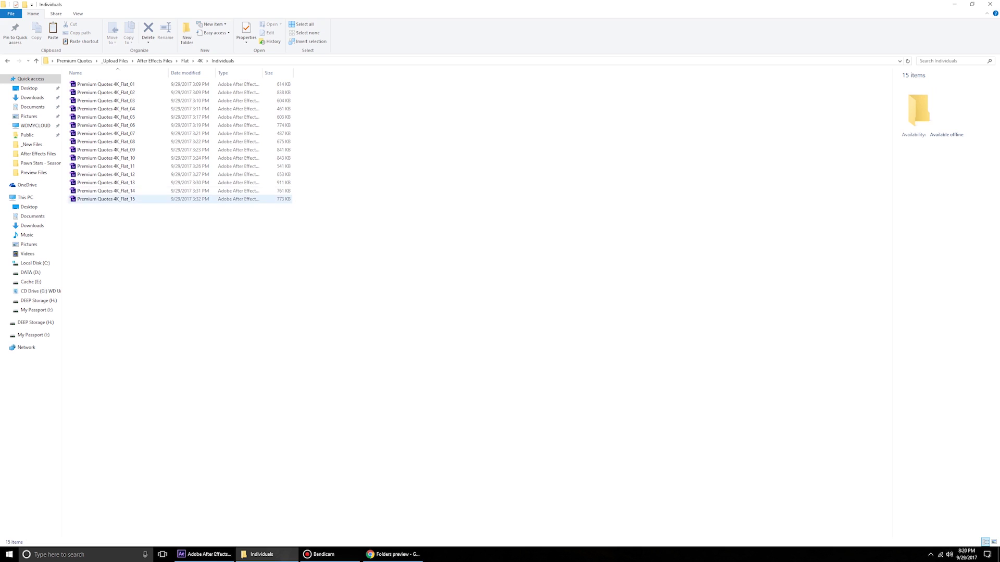
drag(138, 229, 126, 108)
click(208, 261)
Switch to the browser preview page and highlight the Flat Quote - 01 label in the Flat section
click(393, 555)
scroll(490, 291, up, 3)
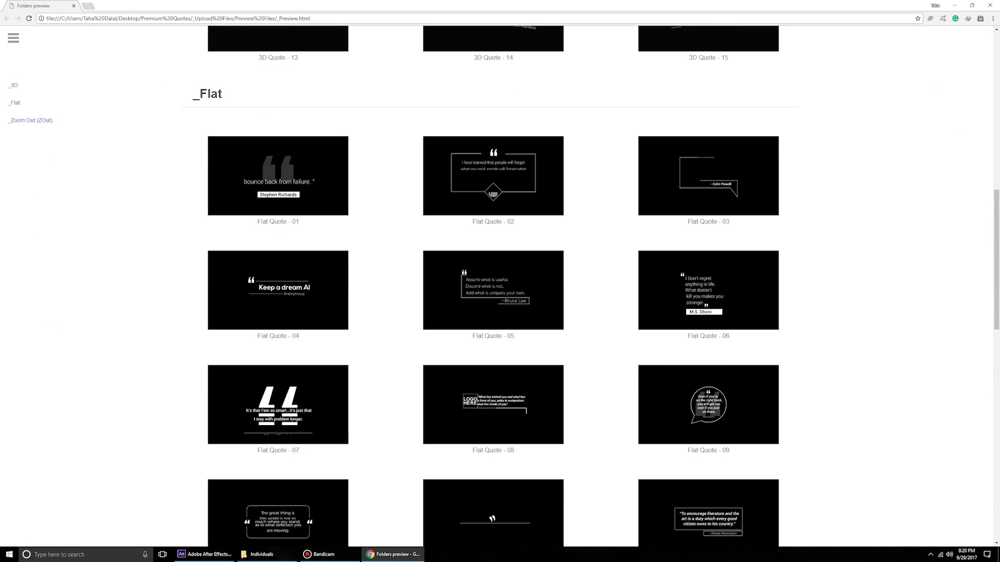
triple_click(278, 222)
Import the Premium Quotes 4K_Flat_01 project file from the Individuals folder into the open After Effects project
click(208, 554)
click(266, 555)
click(106, 84)
drag(104, 84, 75, 227)
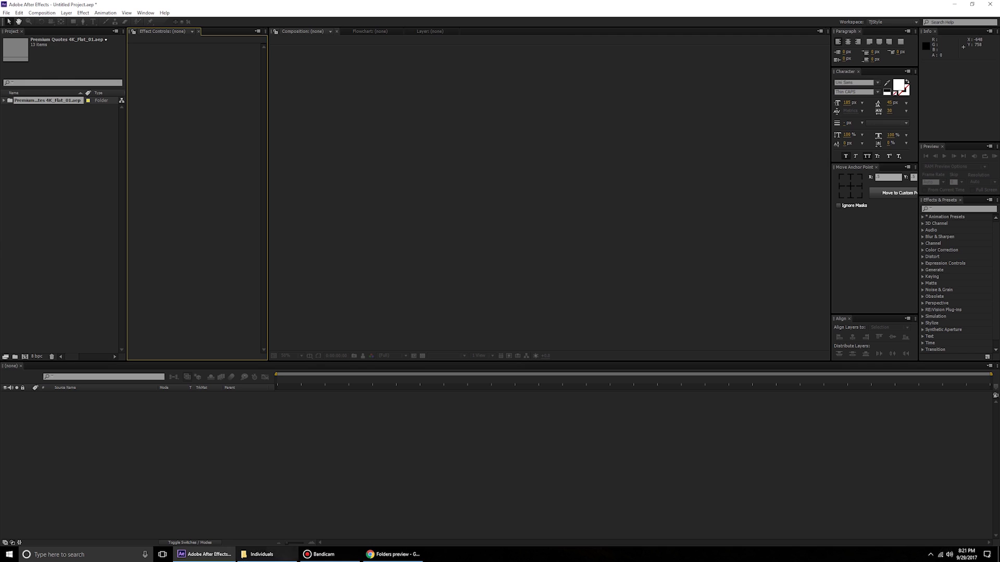
click(260, 555)
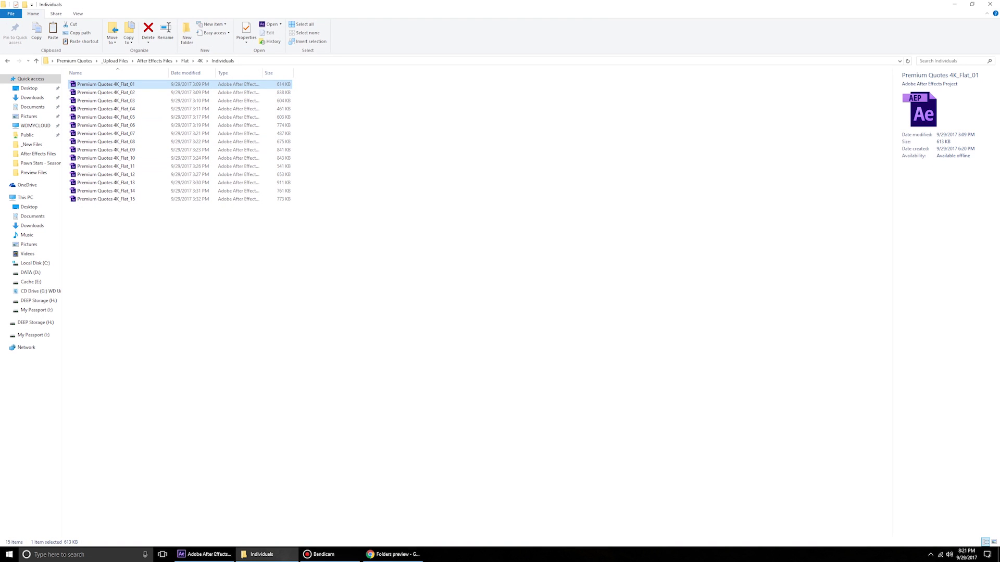
click(206, 554)
Look inside the imported Premium Quotes 4K_Flat_01 folder, collapse it and select it
click(4, 100)
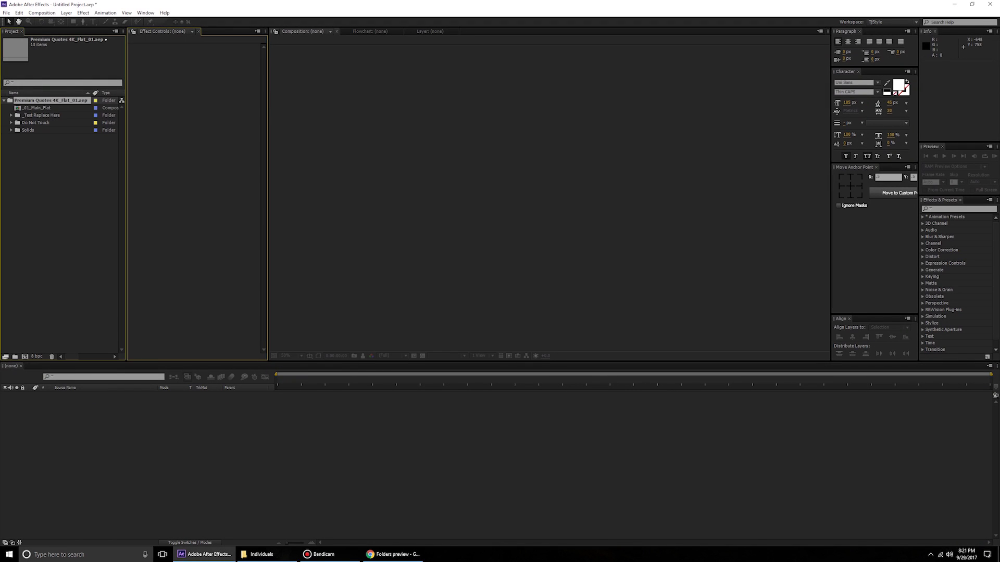
click(54, 177)
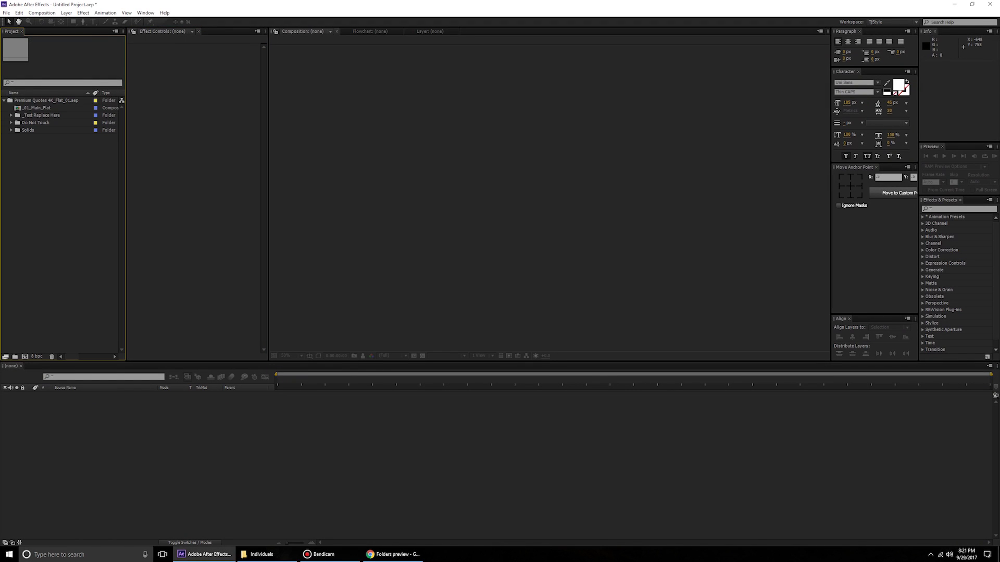
click(3, 101)
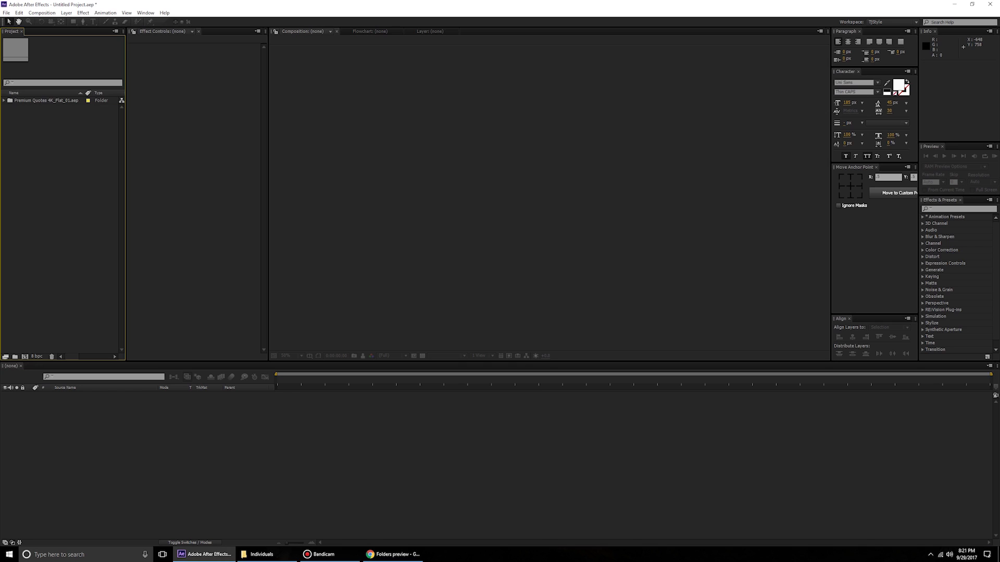
click(46, 101)
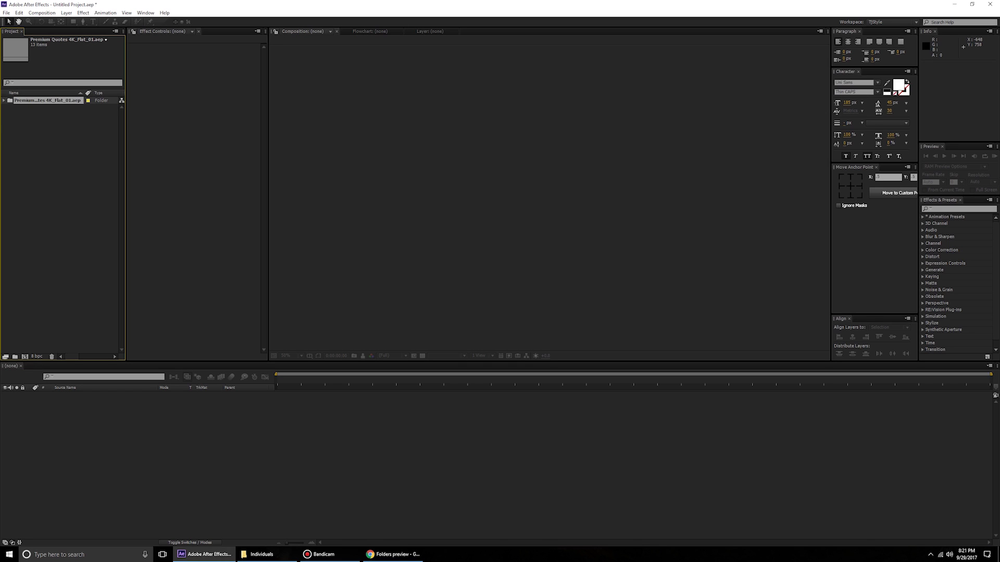
right_click(64, 100)
click(46, 188)
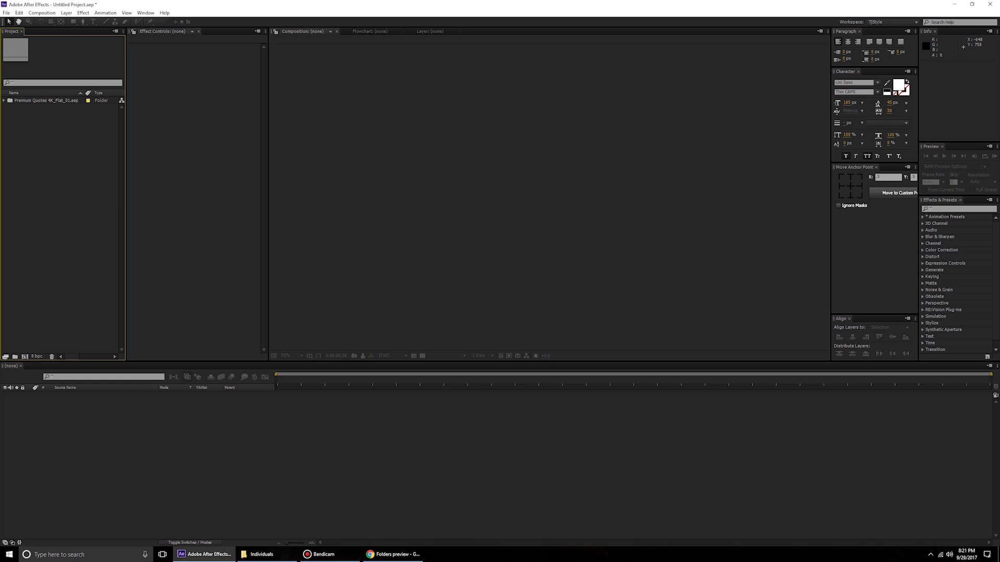
Expand the imported Flat_01 folder and open the _01_Main_Flat composition
double_click(45, 101)
click(4, 100)
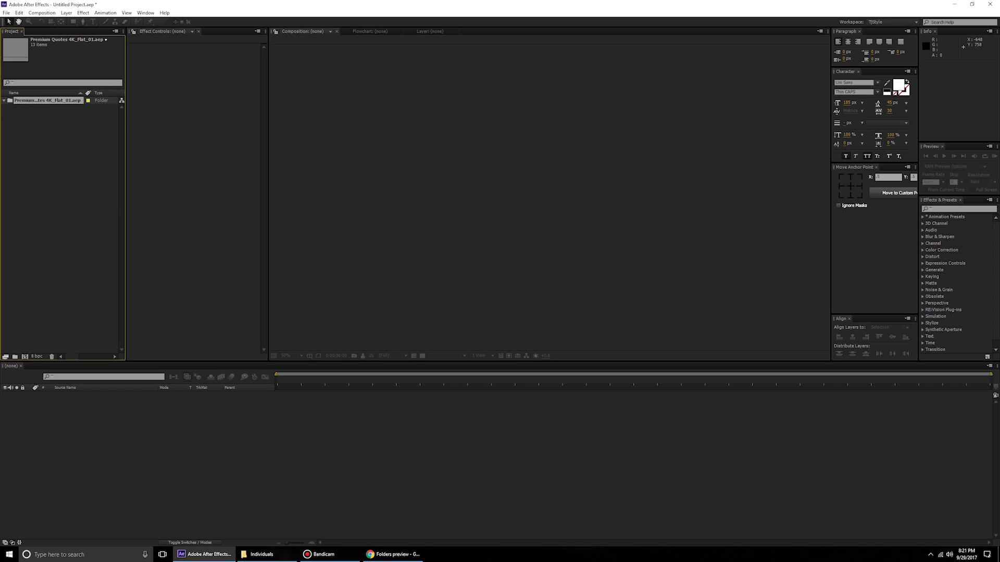
click(3, 100)
double_click(36, 107)
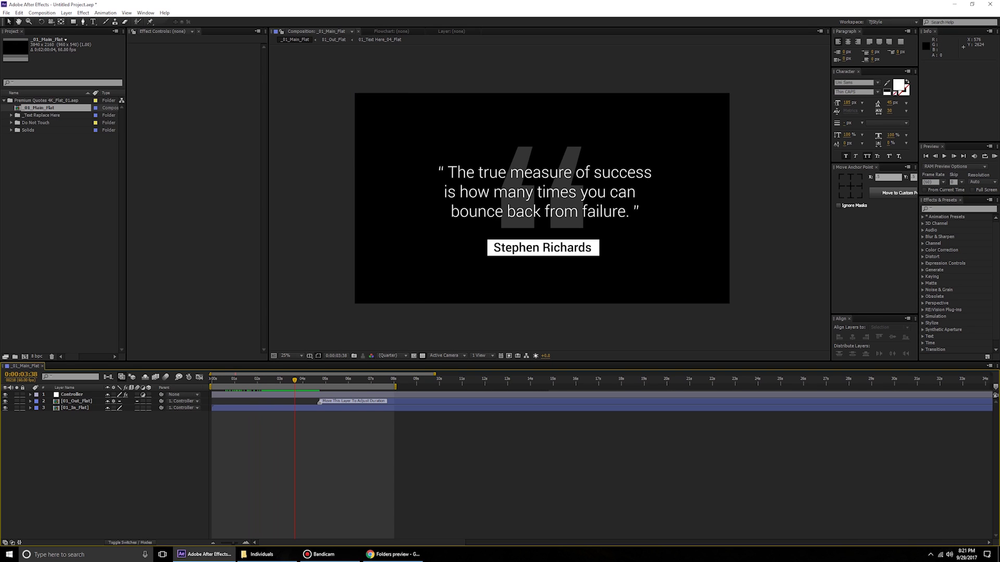
Expand the _Text Replace Here folder and go through its text compositions from 01_Text Here_01_Flat to 01_Text Here_04_Flat
click(43, 115)
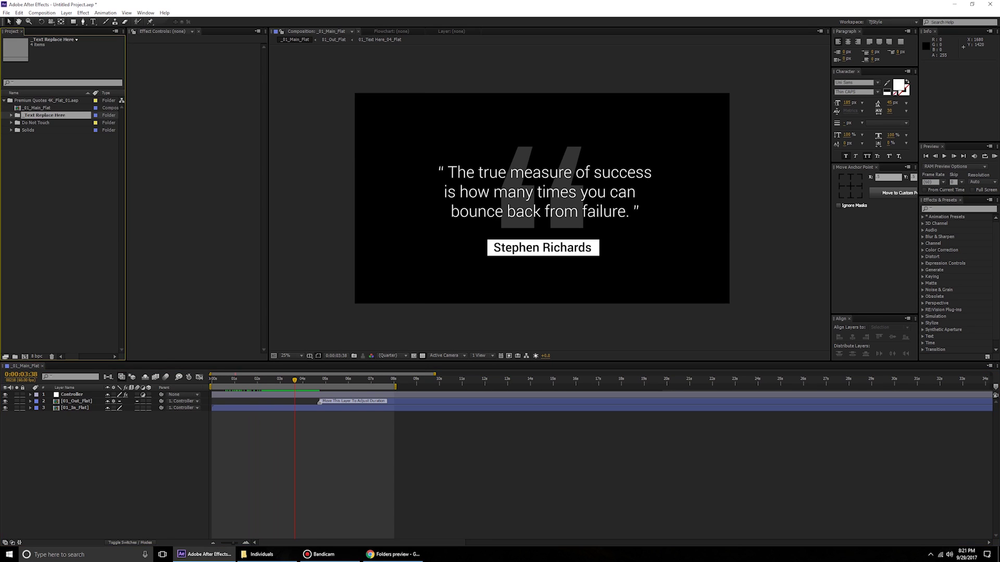
click(11, 115)
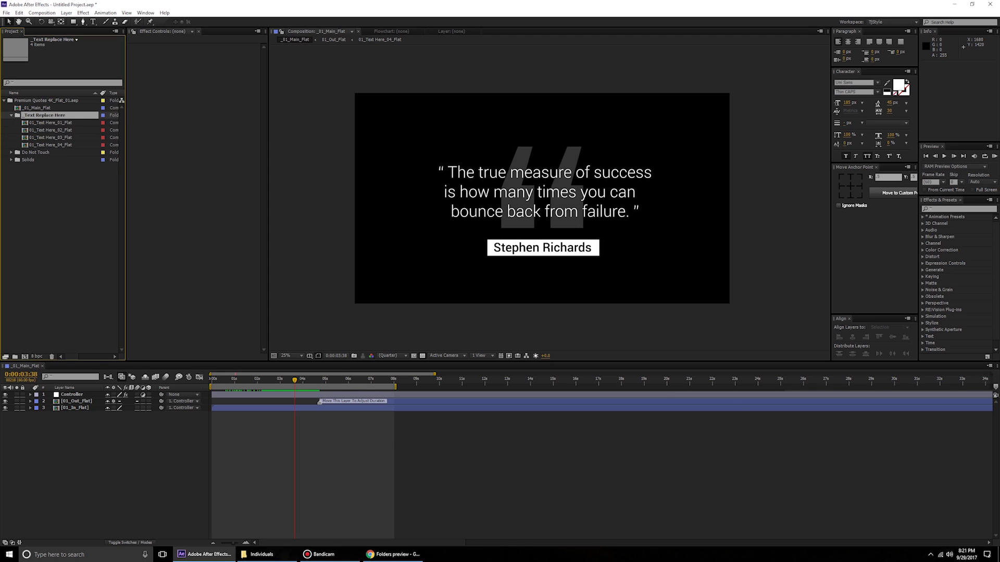
click(51, 123)
key(Down)
key(Down)
key(Down)
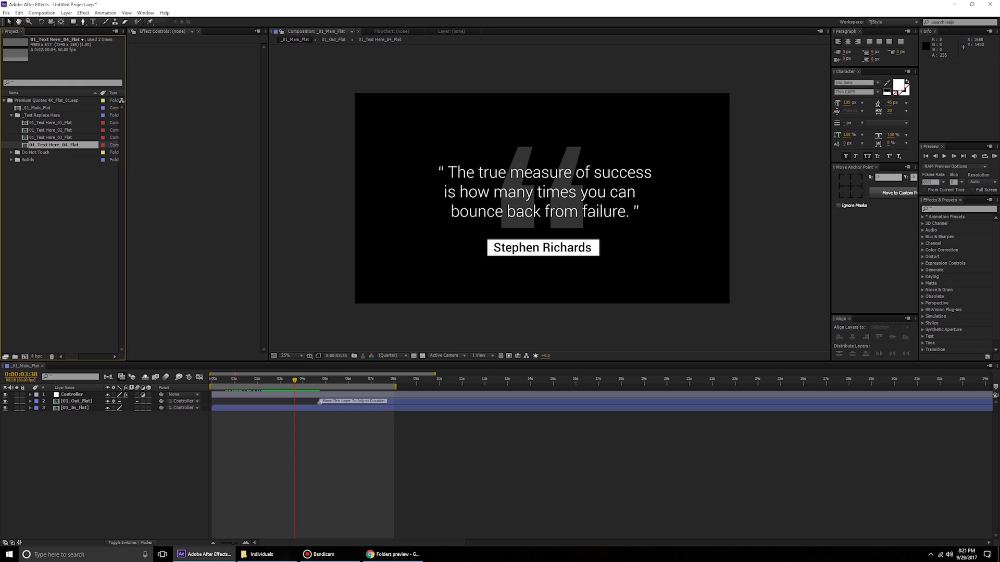
Open the 01_Text Here_01_Flat composition and replace the word "success" in its text with "hardwork"
double_click(50, 123)
drag(297, 380, 314, 380)
scroll(401, 271, down, 1)
double_click(411, 200)
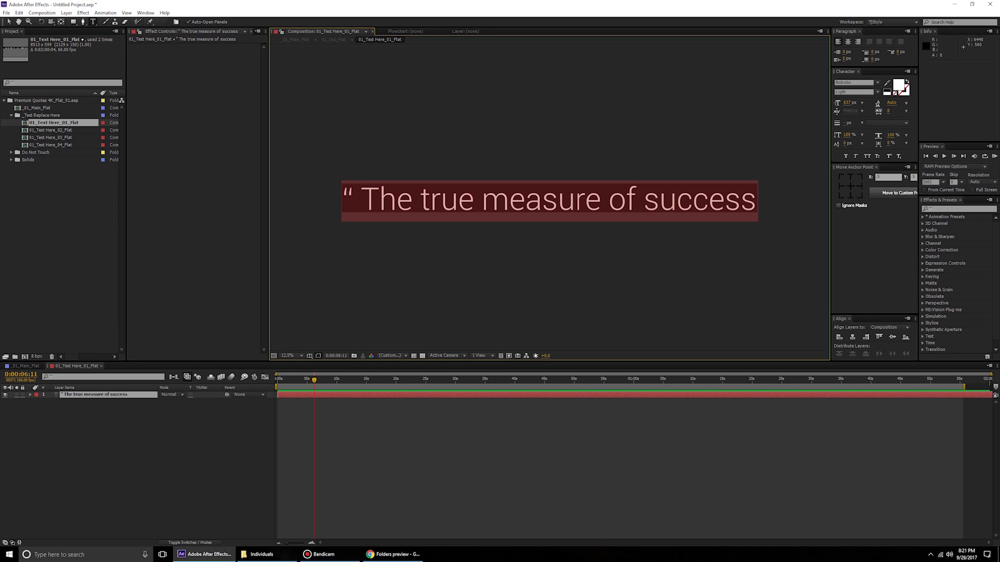
double_click(698, 201)
text(hardwor)
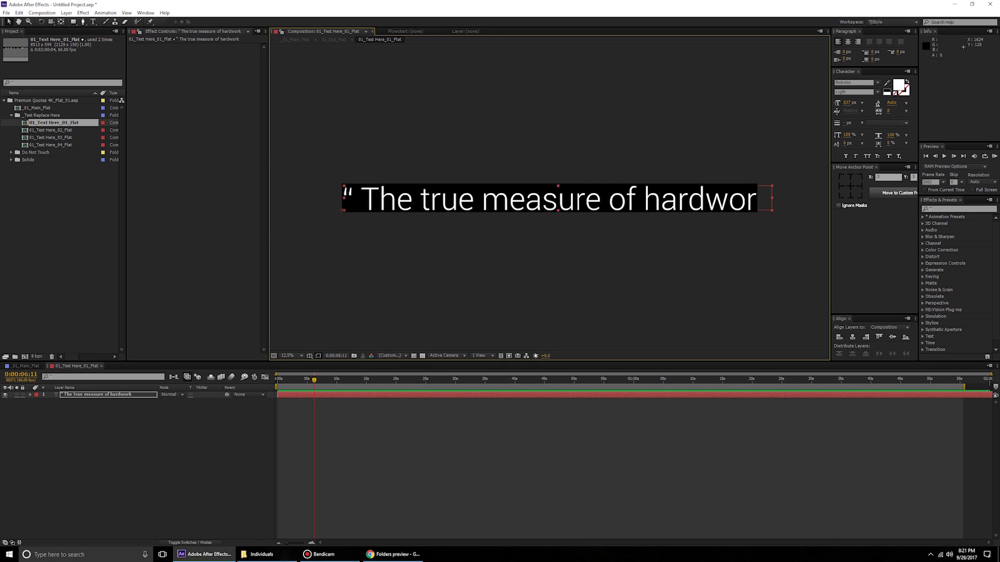
Scale the edited text line down to fit the composition width and check the quote in _01_Main_Flat
drag(772, 187, 756, 185)
click(386, 448)
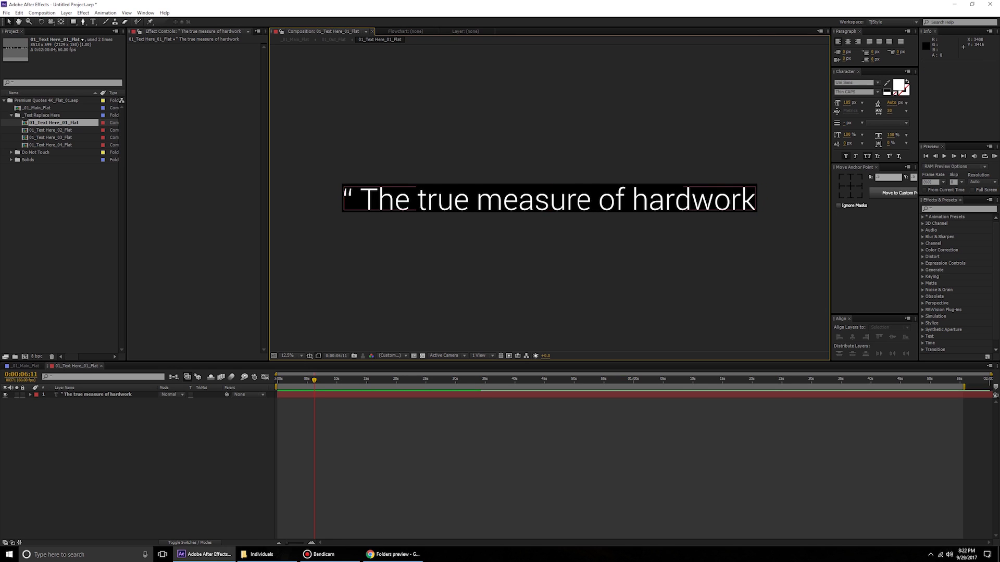
click(25, 367)
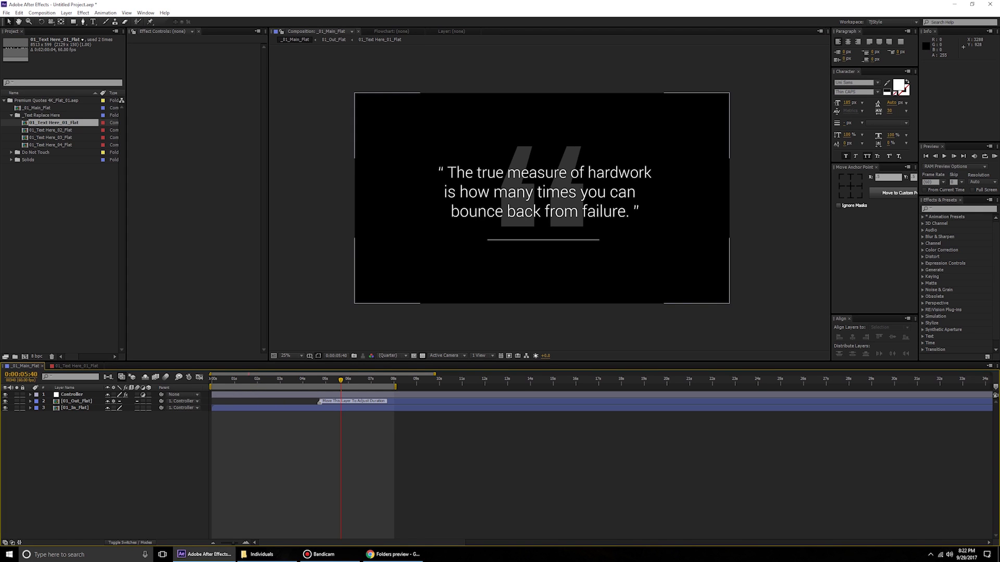
key(period)
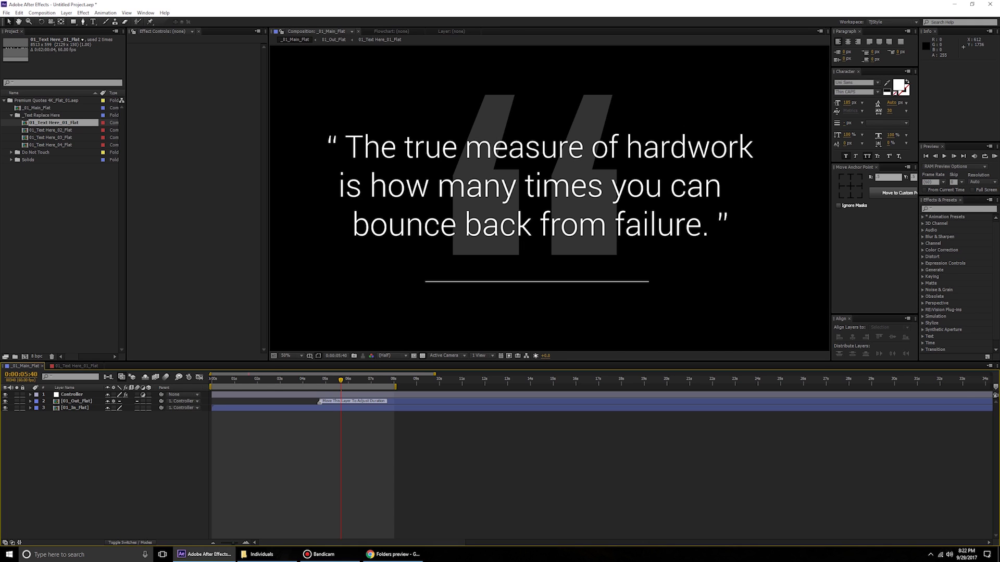
Close the 01_Text Here_01_Flat composition and move the current time in _01_Main_Flat to 0:00:03:57
click(77, 366)
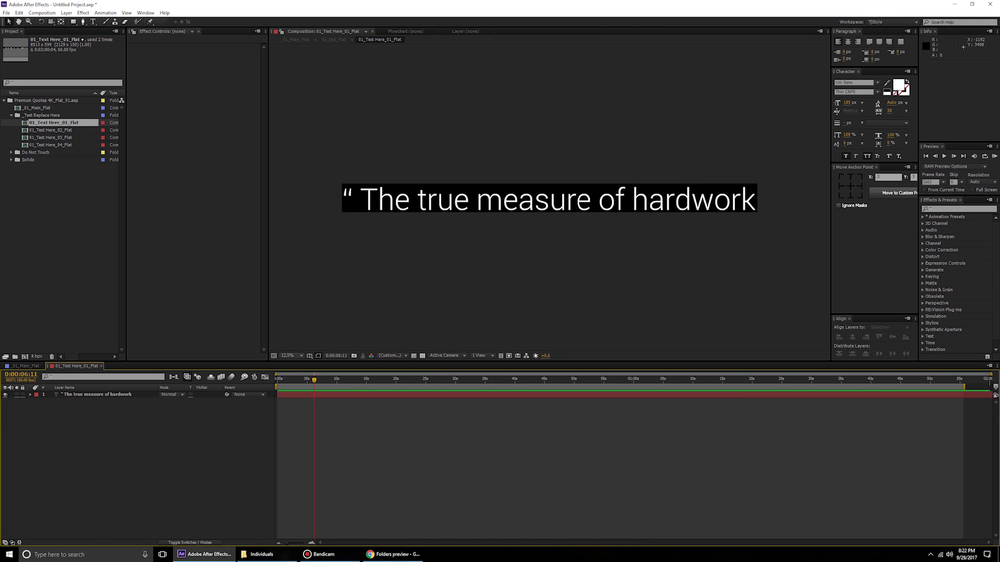
click(101, 366)
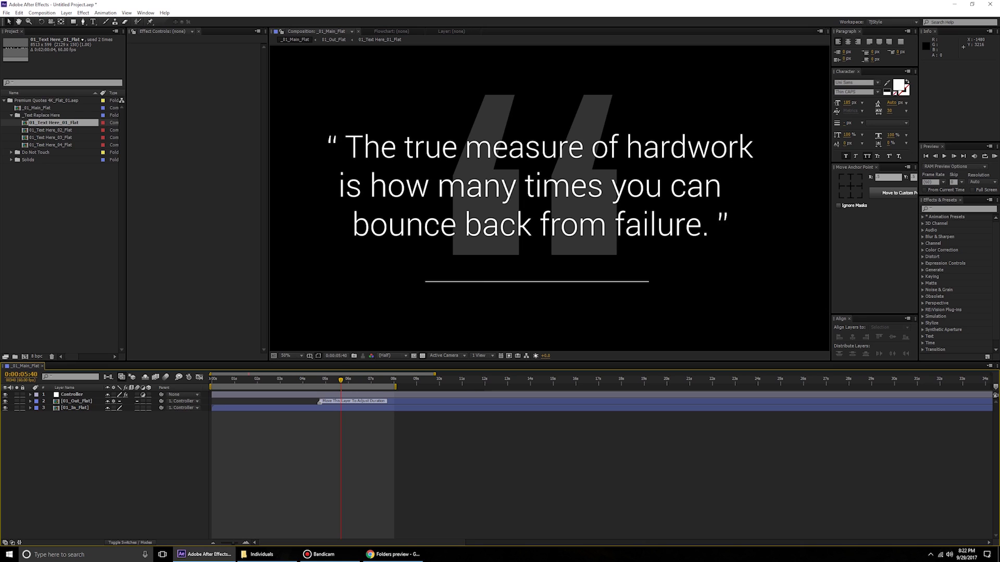
drag(341, 380, 302, 380)
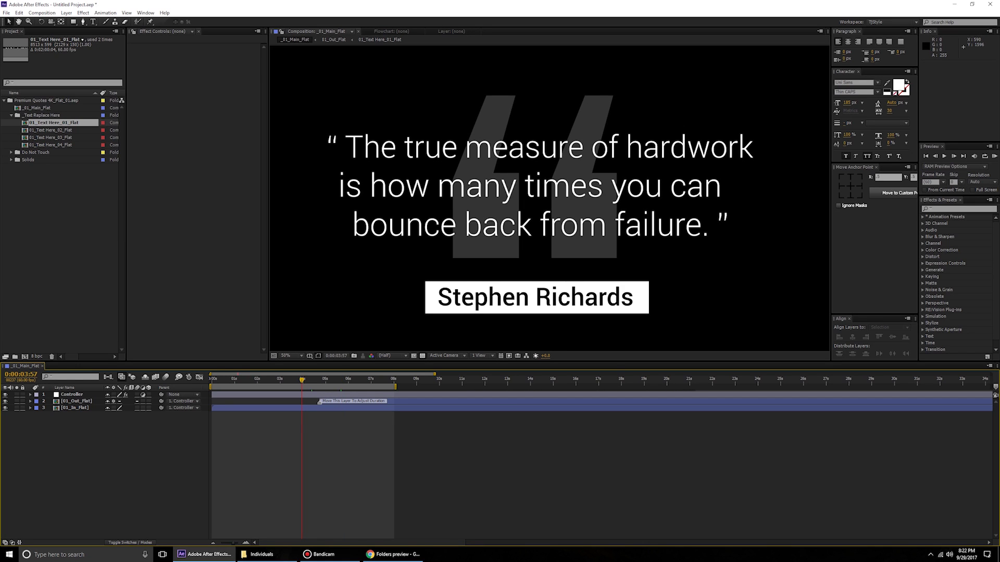
Open the 01_Text Here_04_Flat composition and replace the author's name with "Your Company"
double_click(53, 145)
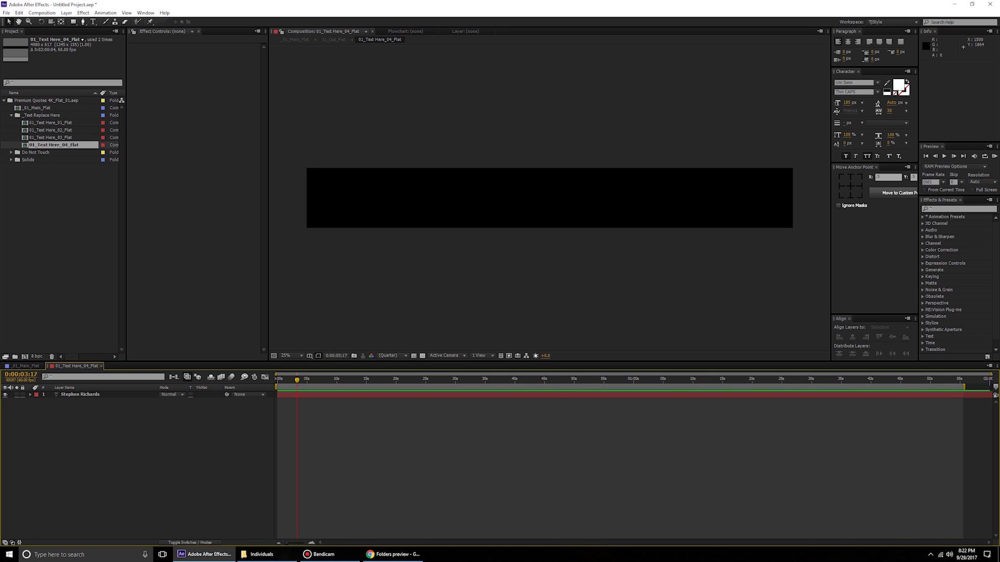
double_click(488, 205)
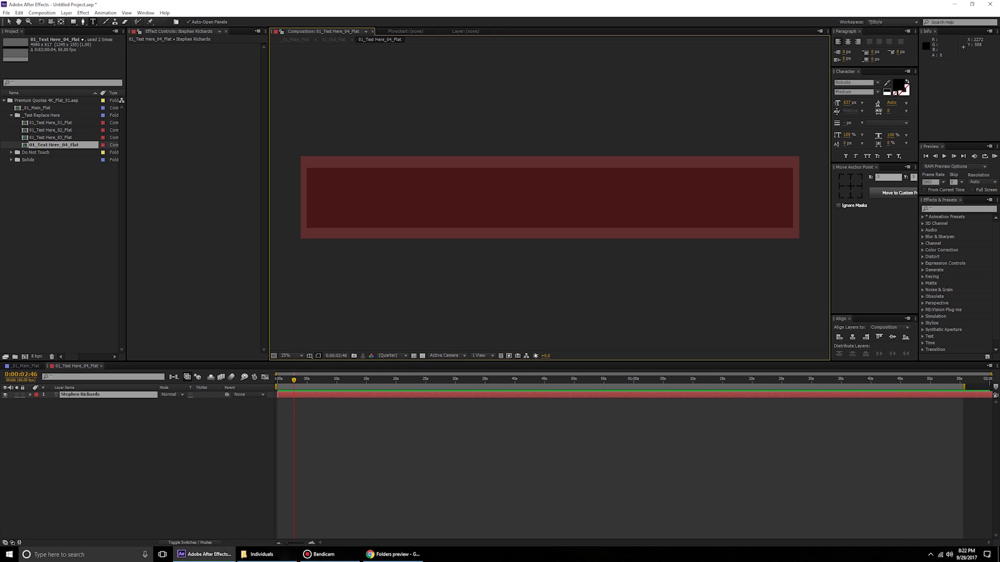
scroll(521, 224, down, 1)
scroll(521, 224, up, 1)
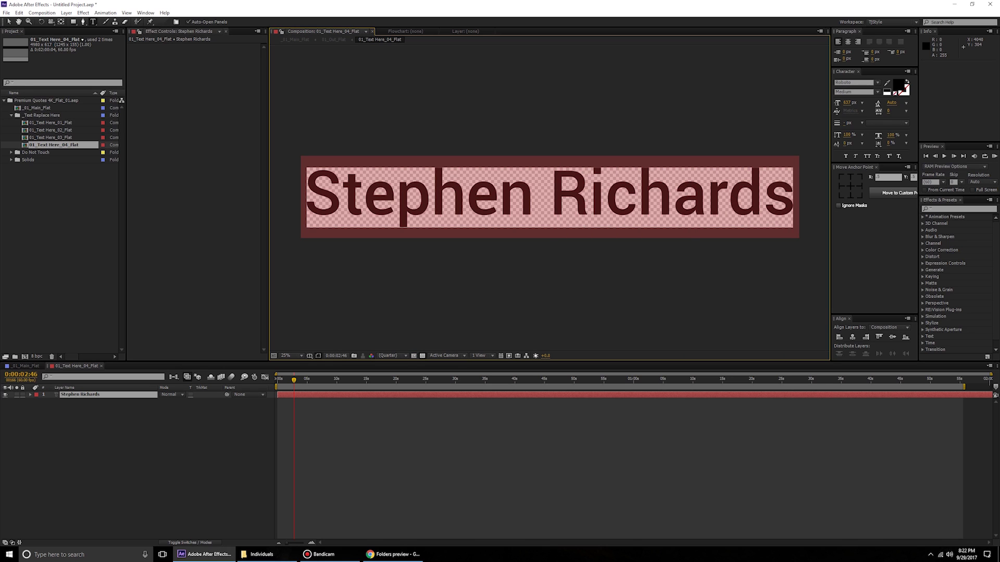
text(Youir)
key(BackSpace)
key(BackSpace)
text(r C)
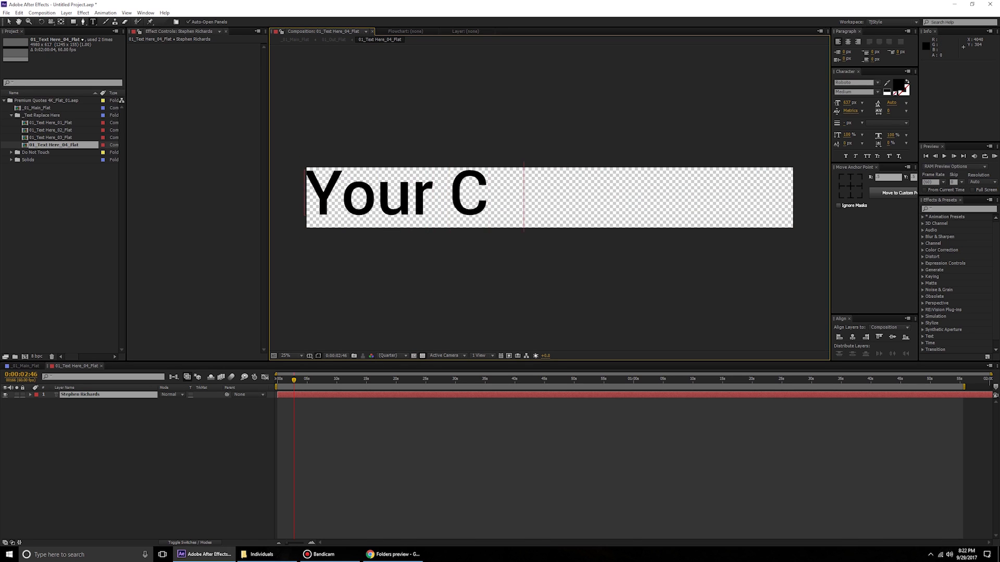
text(ompany)
key(KP_Enter)
Centre the "Your Company" text horizontally in its composition and check the animation in _01_Main_Flat
key(v)
drag(683, 198, 732, 198)
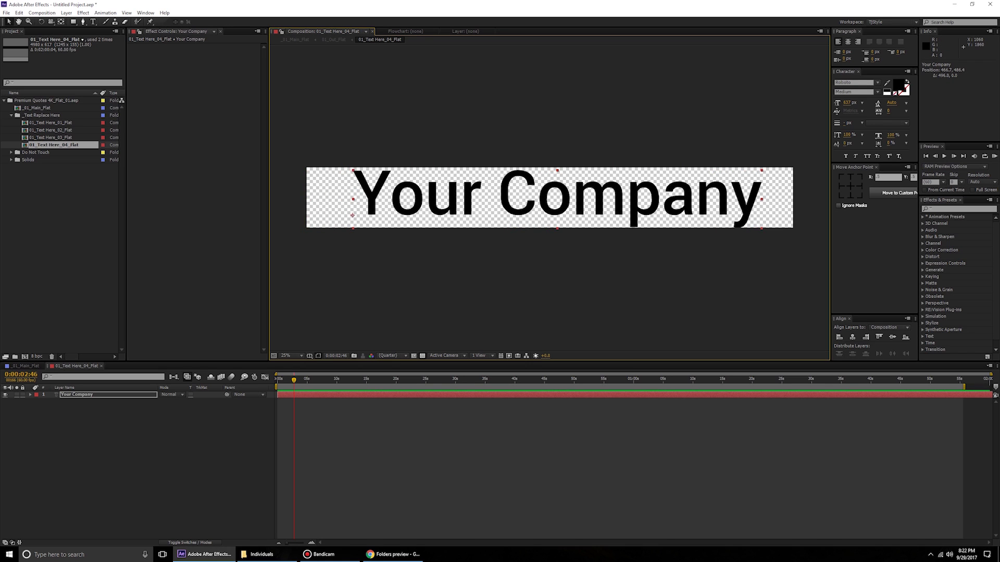
click(26, 366)
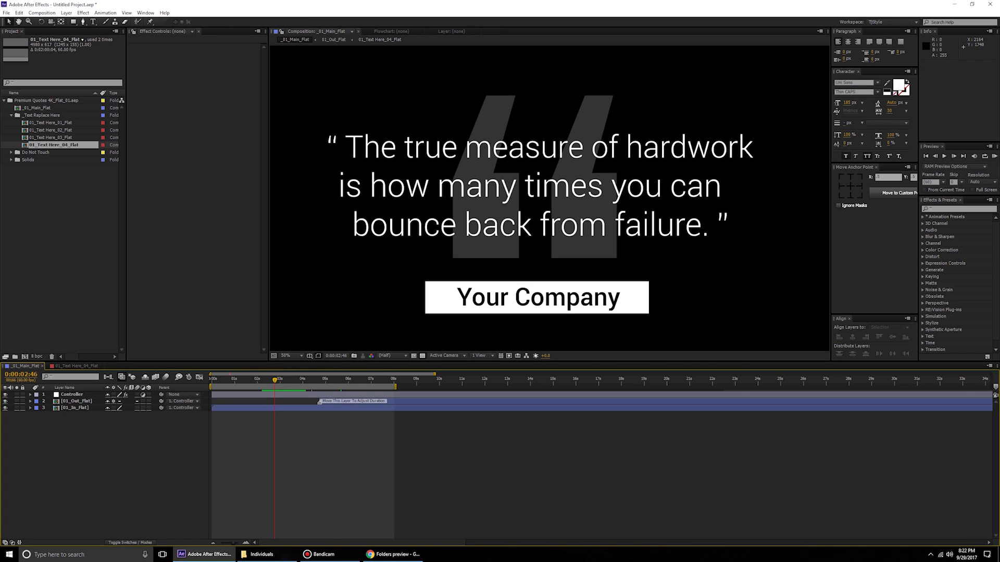
scroll(565, 295, down, 2)
drag(275, 380, 228, 380)
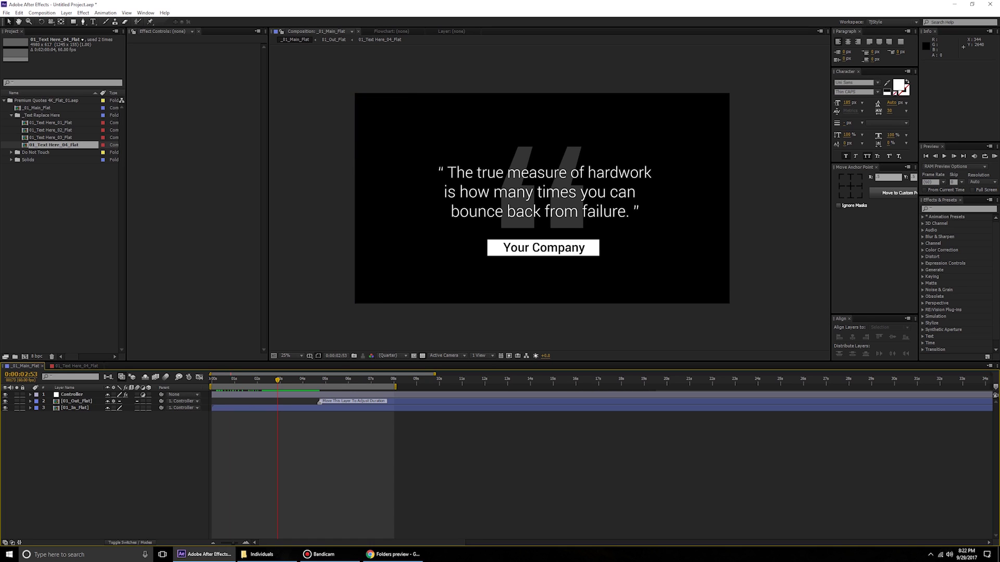
Slide the 01_Out_Flat layer slightly earlier in the timeline to shorten the quote's duration
click(396, 402)
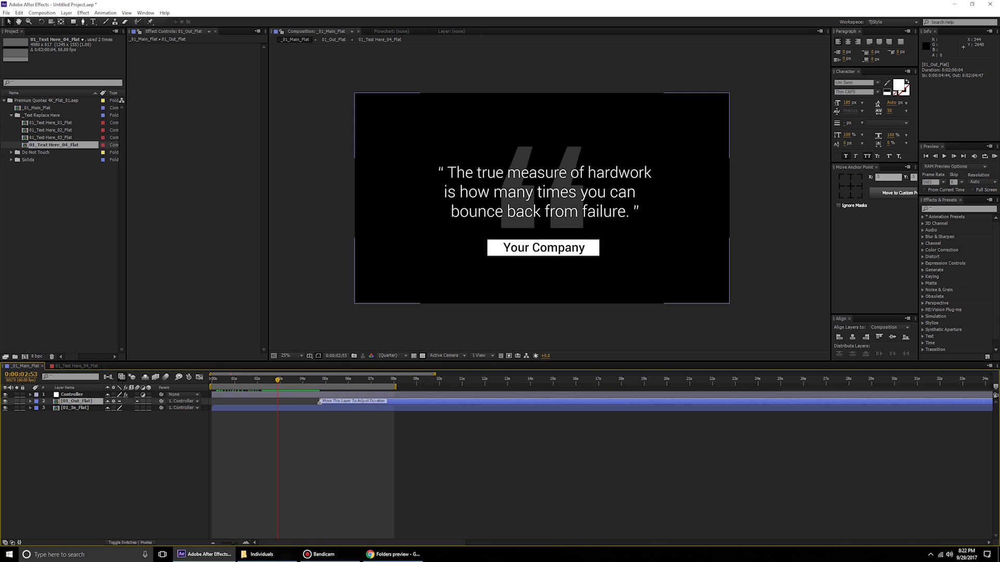
drag(419, 401, 382, 401)
click(383, 438)
Try moving the 01_Out_Flat layer to start at 0:00:23:51, preview the extended duration, and undo the move
drag(278, 380, 763, 402)
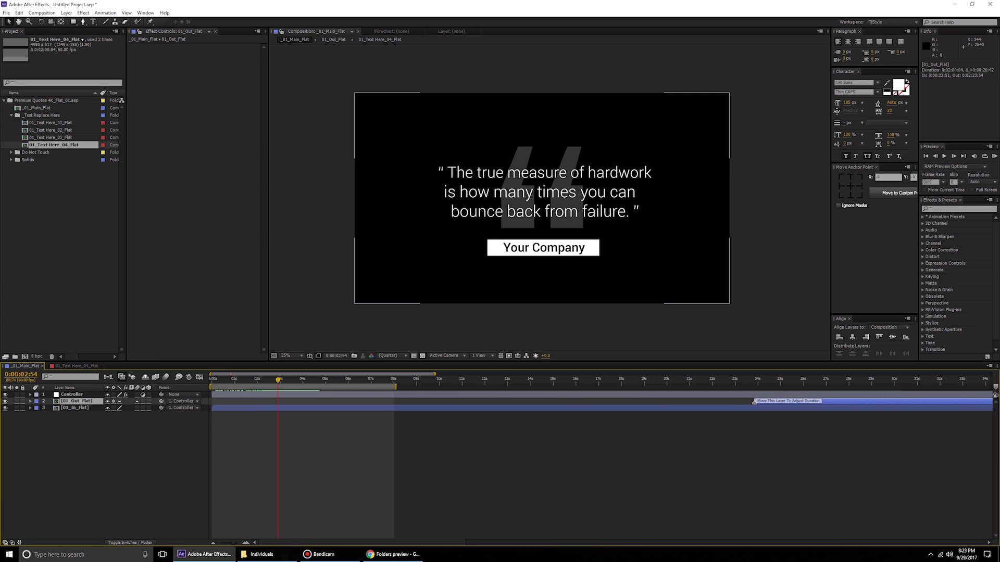
drag(375, 379, 260, 379)
key(ctrl+z)
Move the 01_Out_Flat layer to start at 0:00:02:36 and scrub through the shortened animation
drag(307, 402, 295, 401)
drag(235, 380, 266, 380)
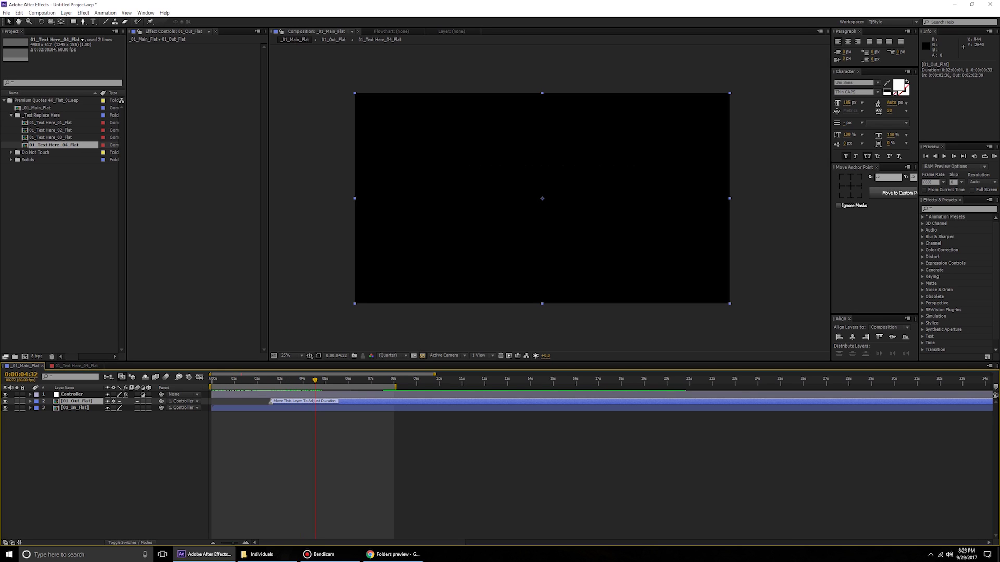
Turn off the background with the BG - On/Off effect on the Controller layer
click(72, 395)
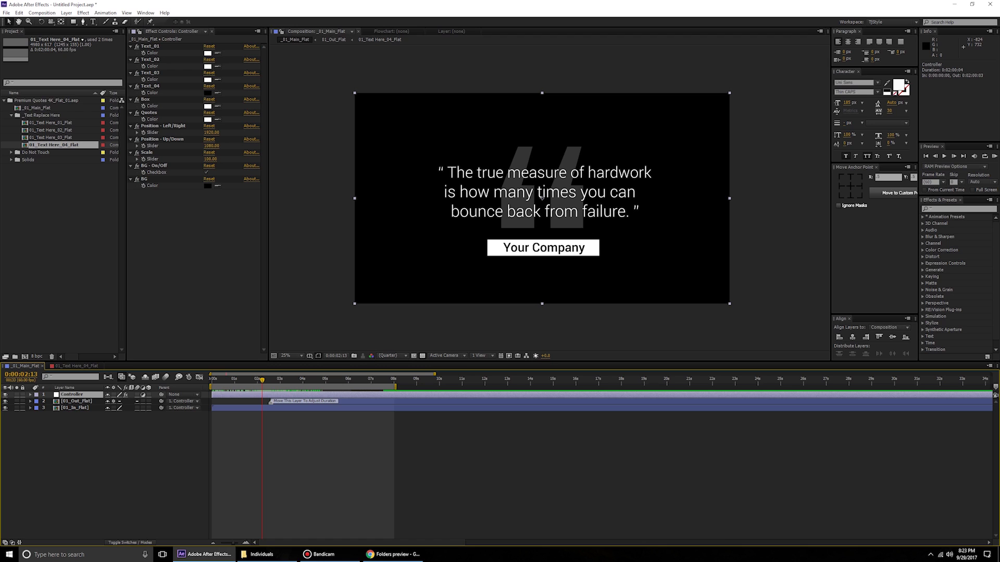
click(154, 165)
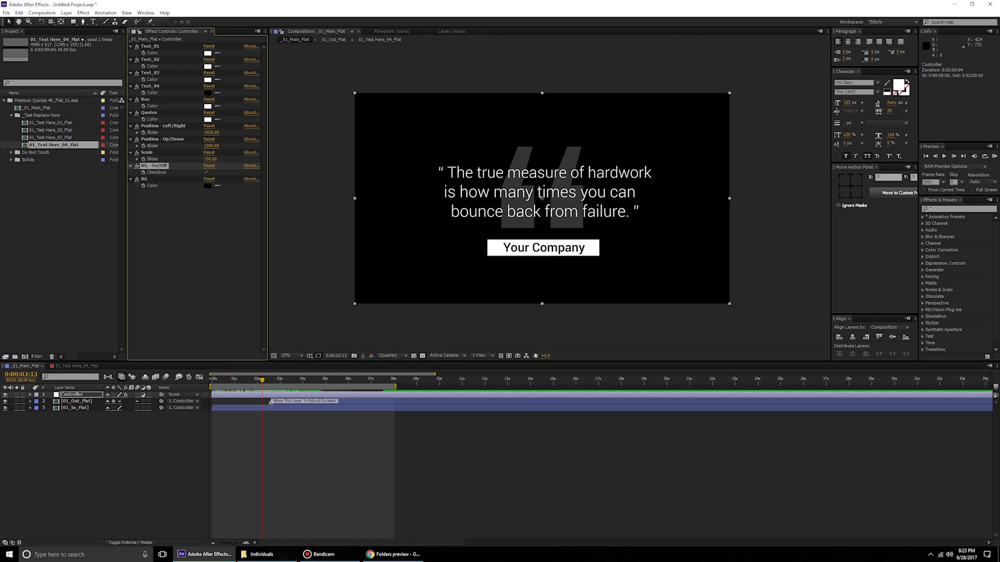
click(206, 172)
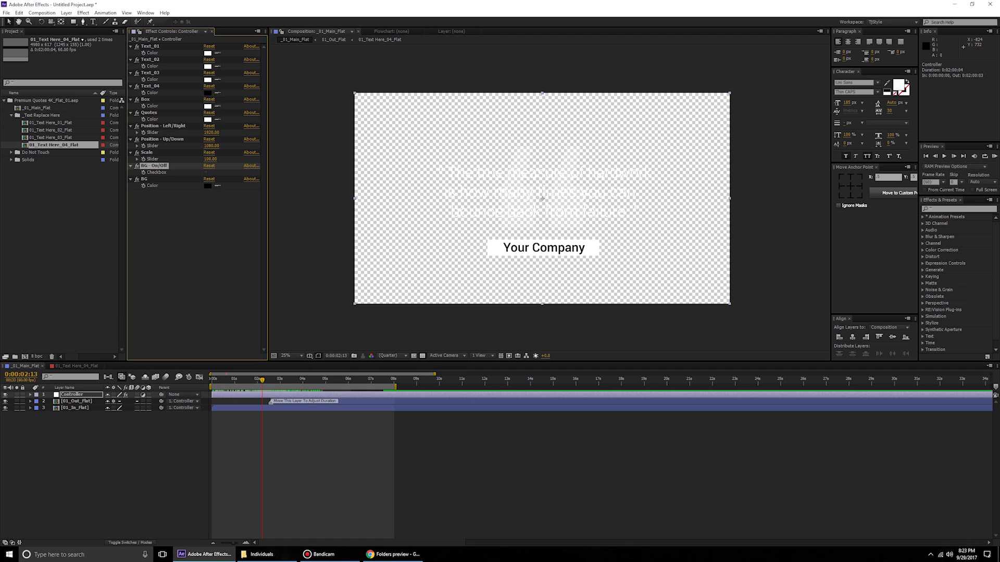
Scrub through the quote animation without its background, and re-enable the background with the Controller's BG - On/Off effect
drag(262, 380, 235, 380)
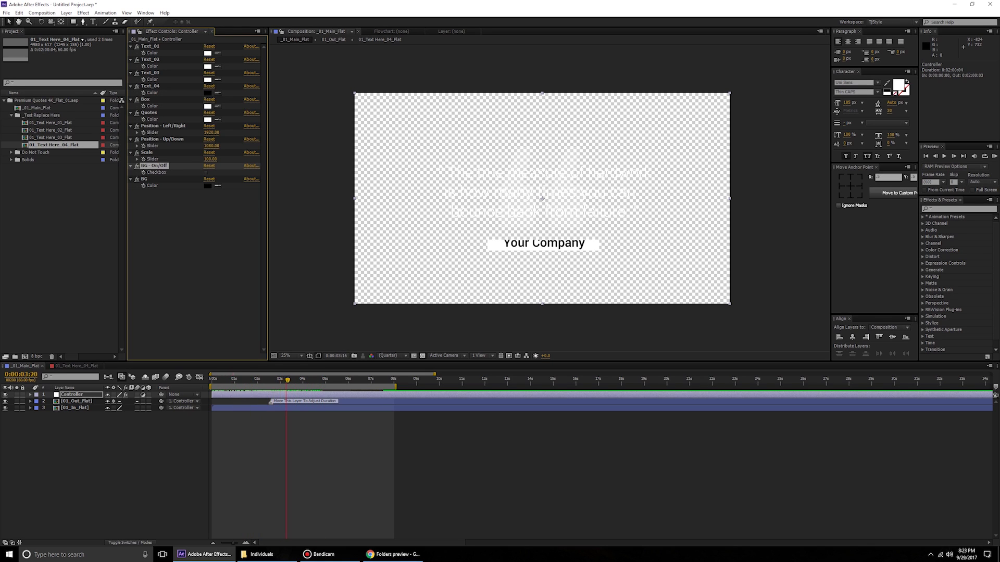
drag(306, 380, 259, 381)
click(260, 380)
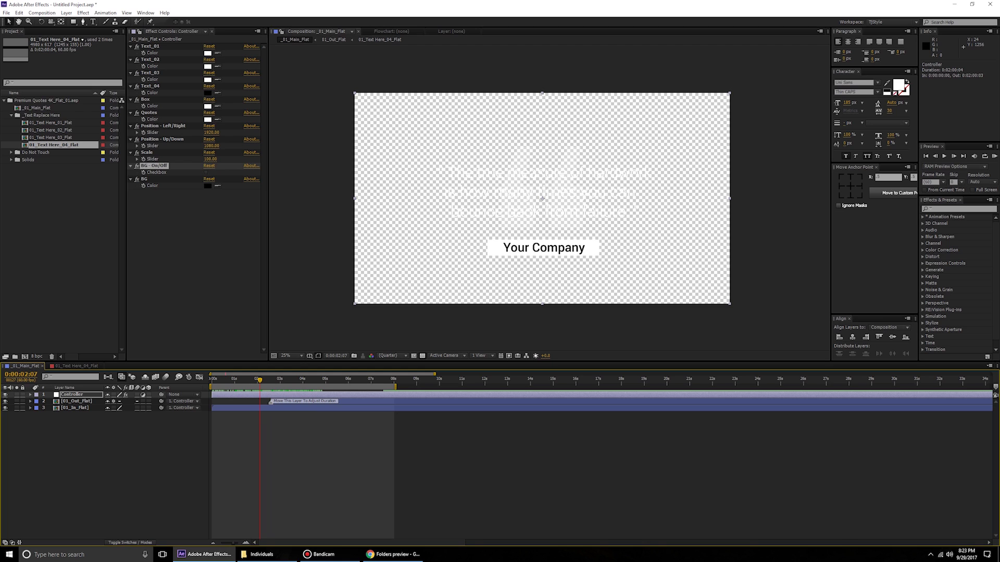
click(206, 173)
Try light red and turquoise-blue background colours on the Controller's BG effect and discard them
click(208, 186)
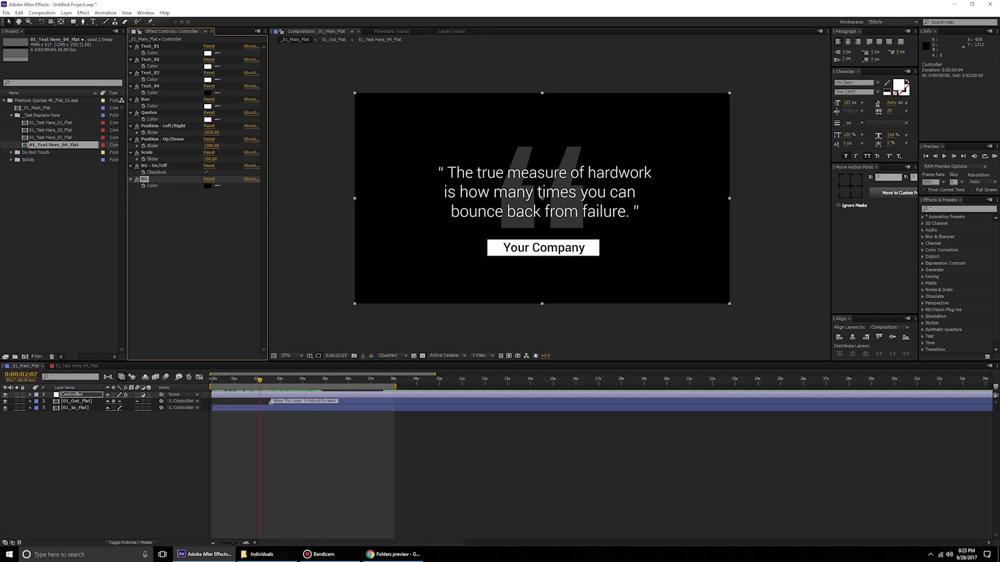
mouse_move(251, 404)
mouse_down()
mouse_move(271, 371)
mouse_move(222, 334)
mouse_up()
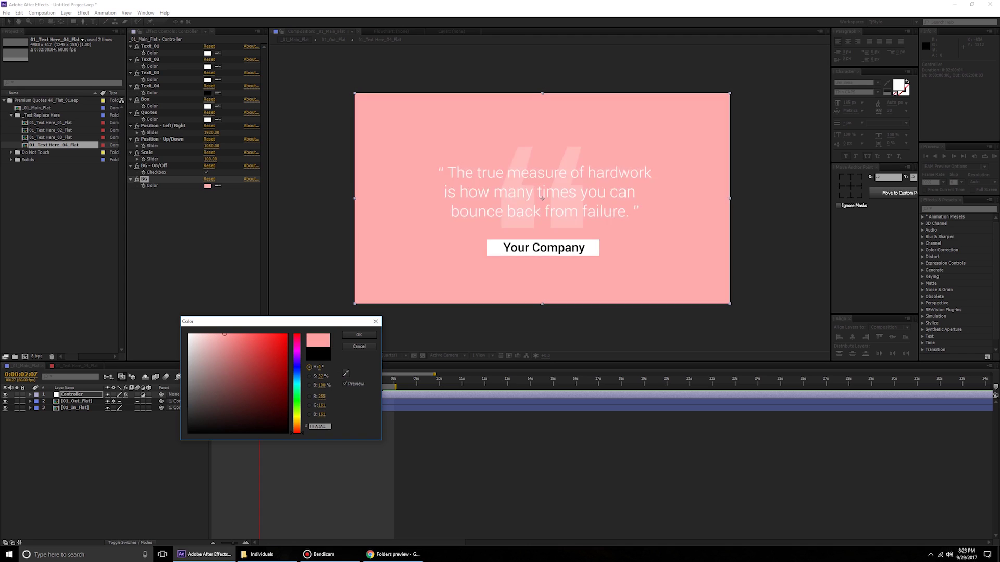
drag(297, 388, 297, 418)
mouse_move(227, 361)
mouse_down()
mouse_move(263, 358)
mouse_move(247, 334)
mouse_move(226, 411)
mouse_up()
mouse_move(296, 418)
mouse_down()
mouse_move(296, 381)
mouse_move(244, 383)
mouse_move(234, 364)
mouse_move(258, 363)
mouse_up()
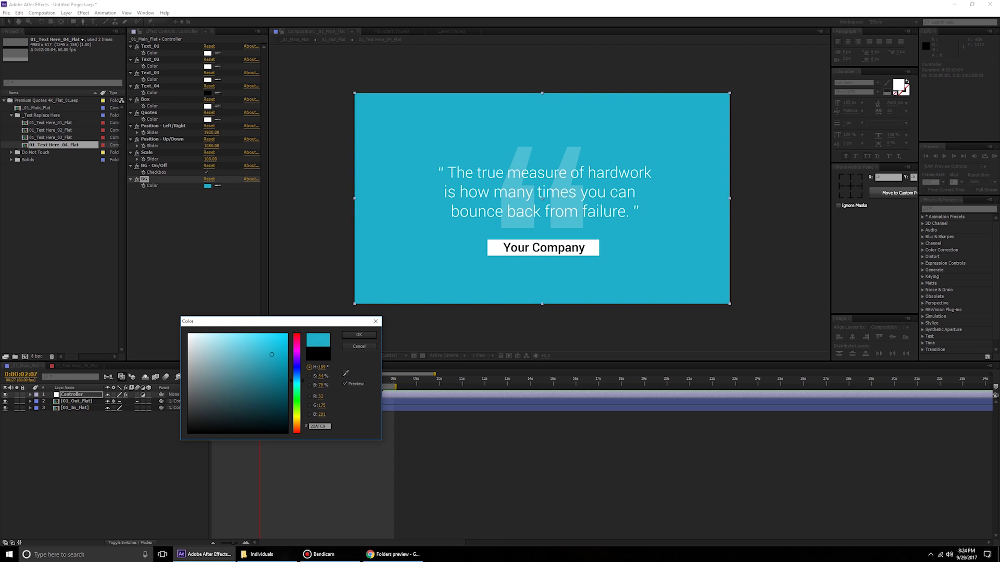
key(Escape)
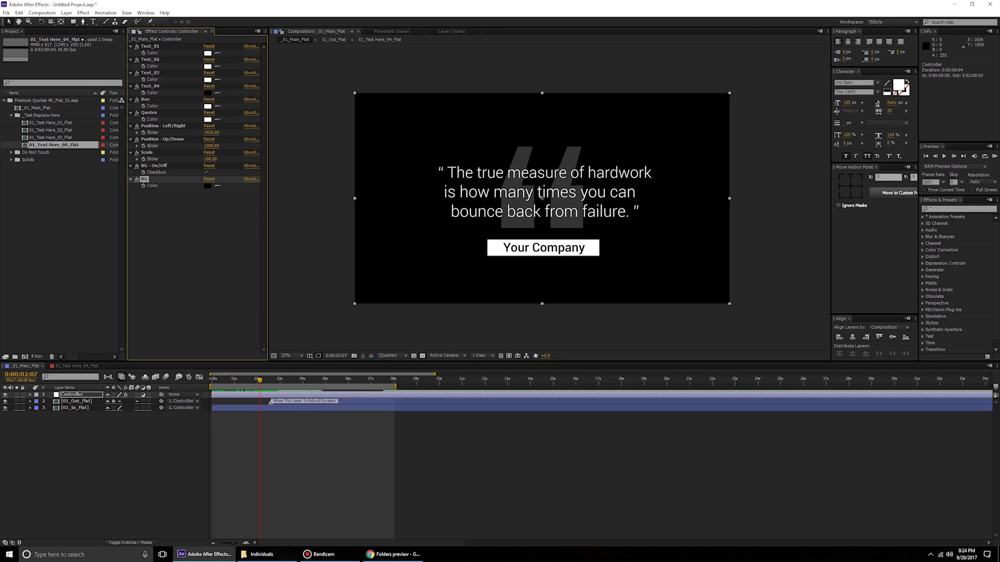
Set the BG effect's colour to a very dark grey, RGB 17, 17, 17
click(208, 186)
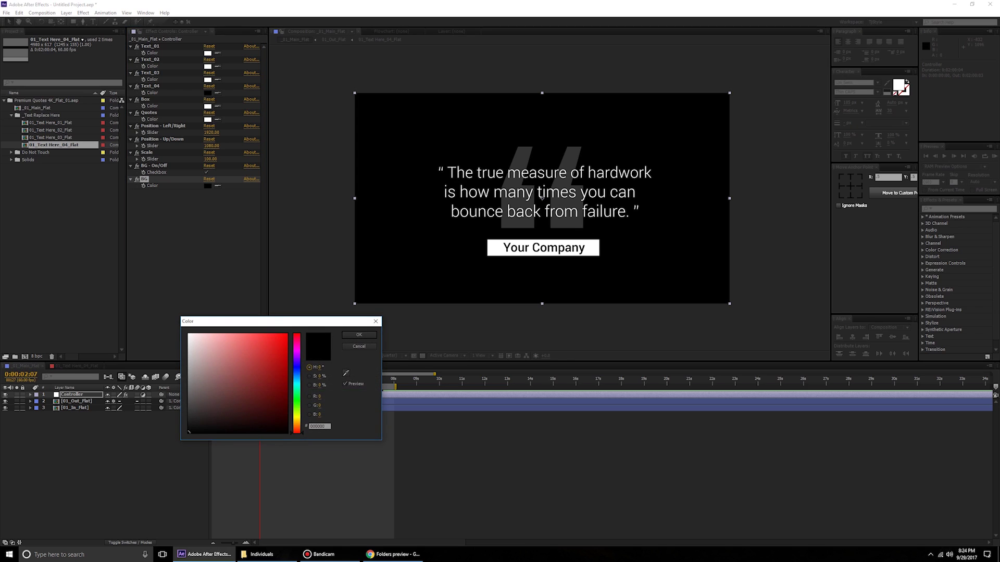
key(Return)
Try a red colour on the quote's third line through the Text_03 effect and discard it
click(208, 79)
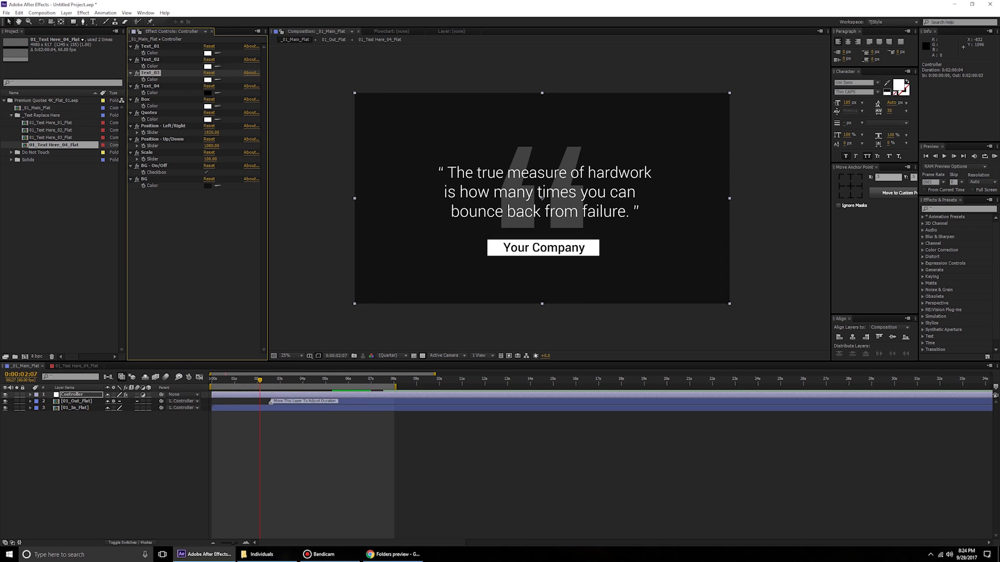
click(264, 334)
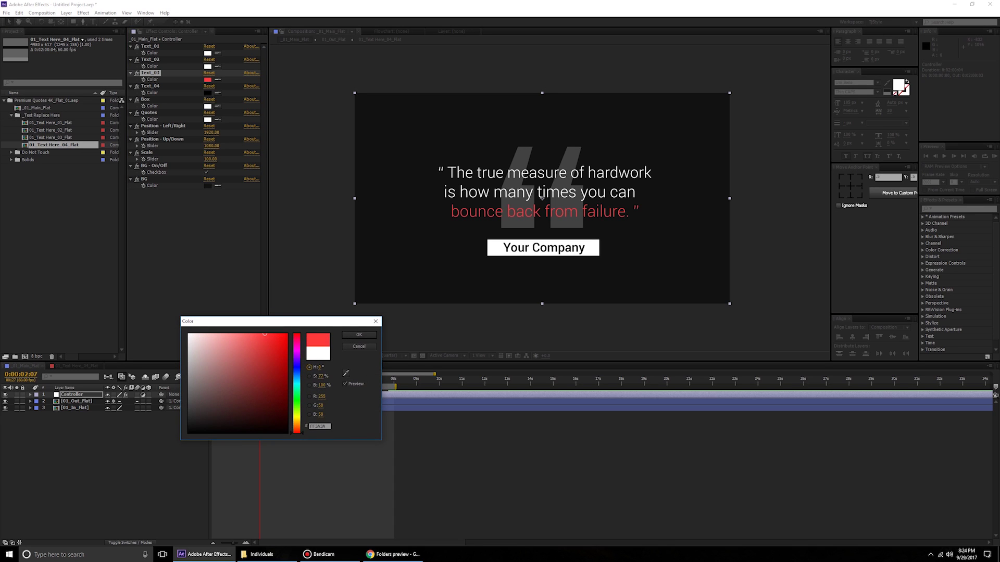
key(Escape)
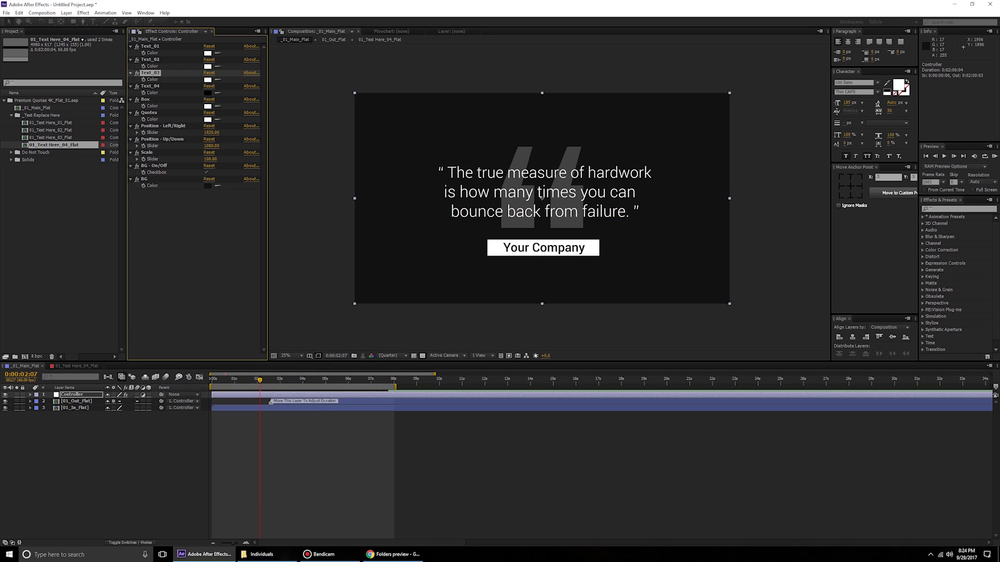
Try a bright blue colour on the company name through the Text_04 effect and undo it
click(208, 93)
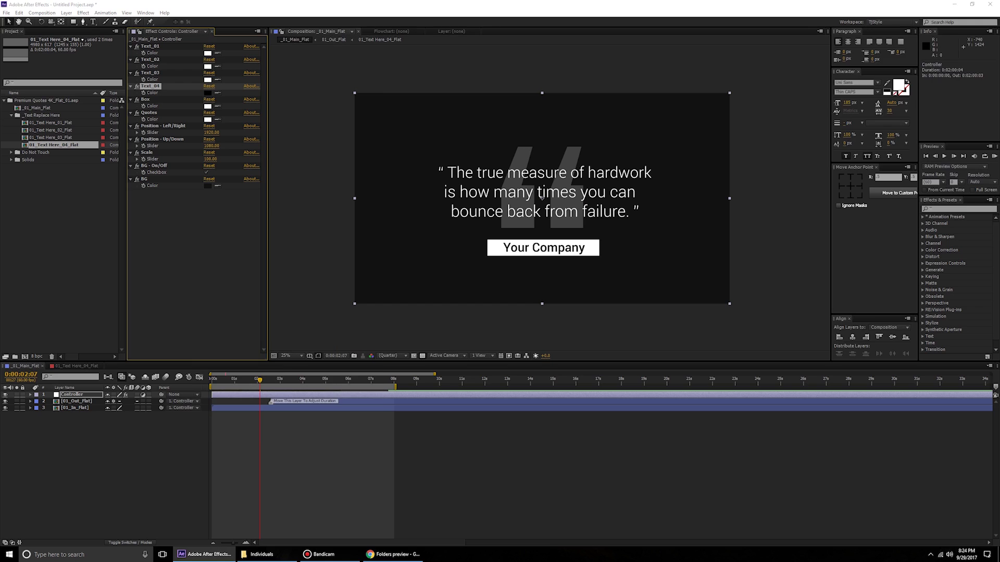
click(297, 373)
drag(297, 373, 297, 378)
mouse_move(249, 354)
mouse_down()
mouse_move(264, 334)
mouse_move(287, 333)
mouse_up()
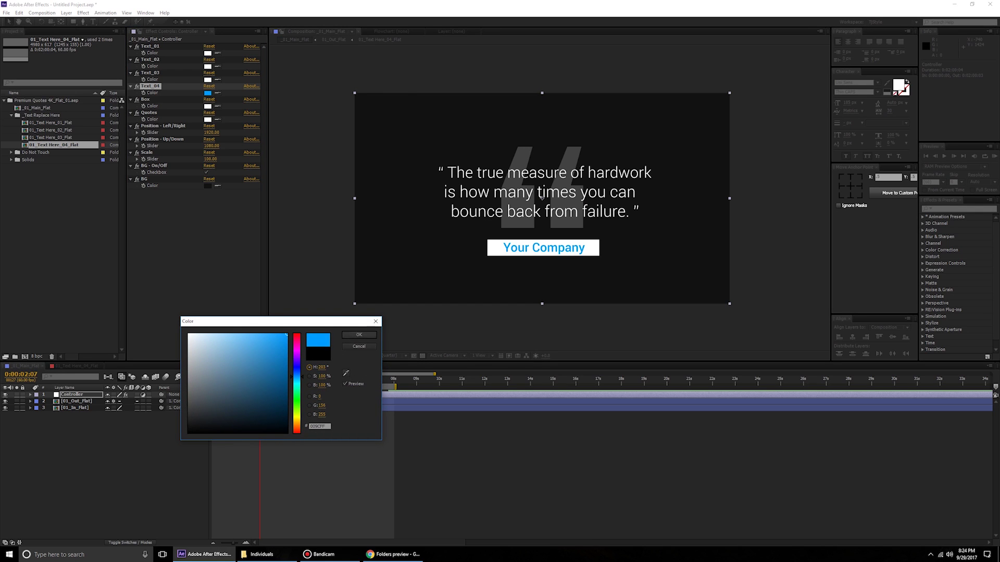
key(Return)
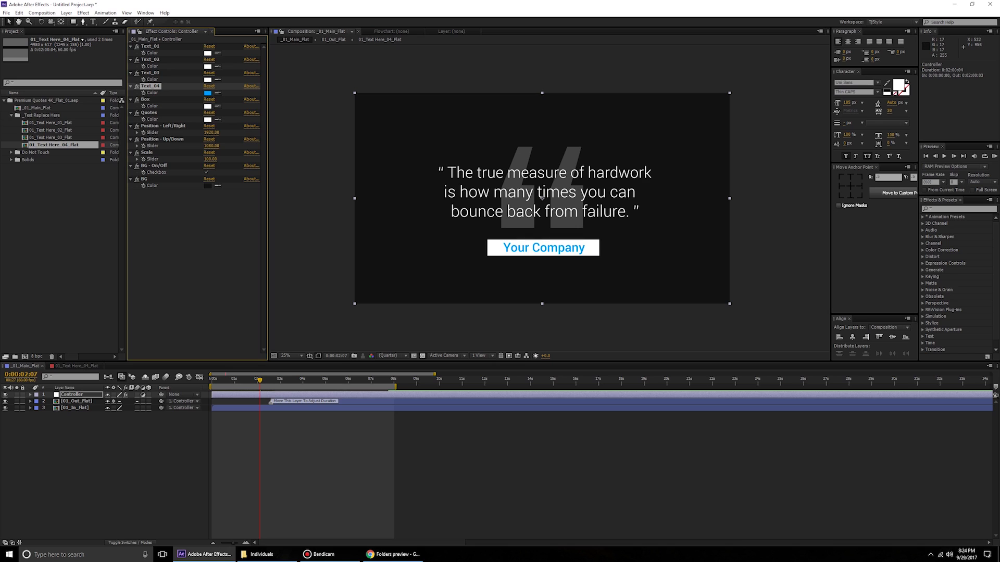
key(ctrl+z)
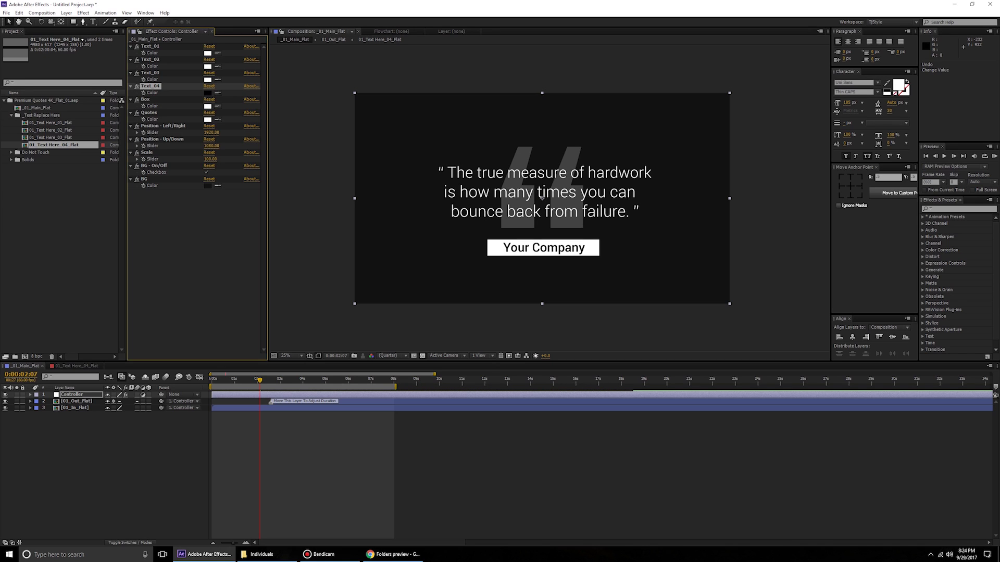
Set the Controller's Scale to 88 and turn off the quote's background, with the transparency grid hidden
click(147, 152)
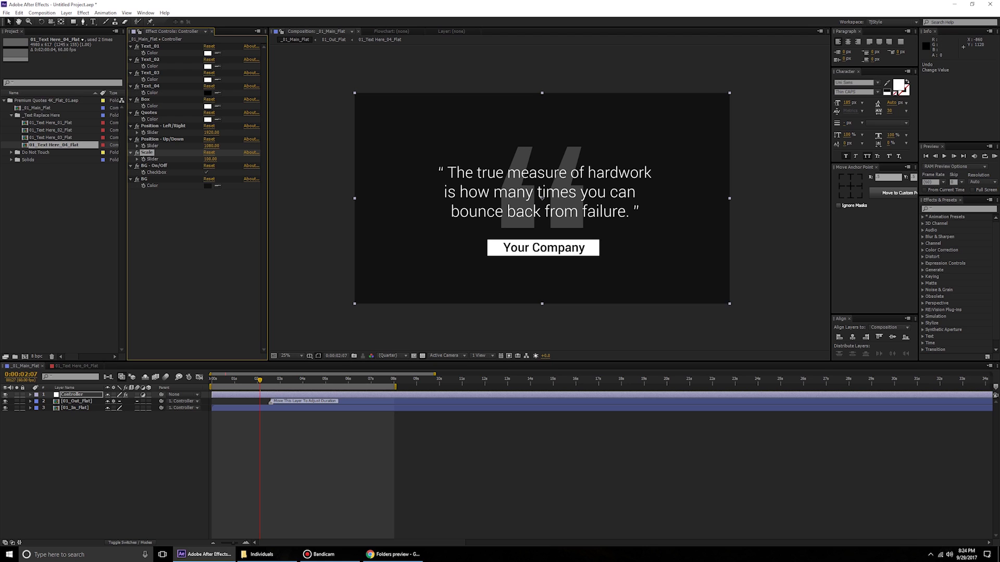
drag(210, 159, 204, 160)
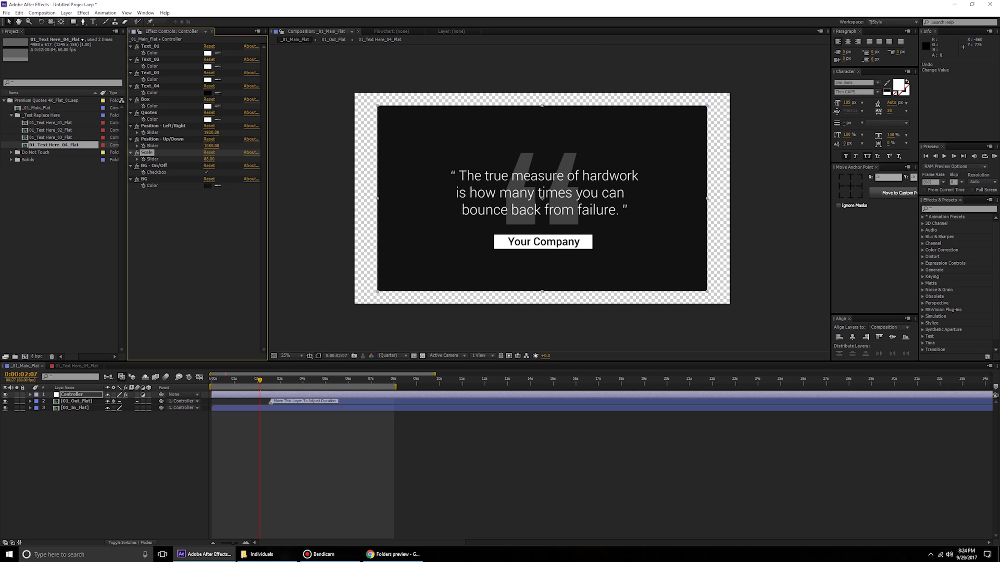
click(206, 173)
click(423, 356)
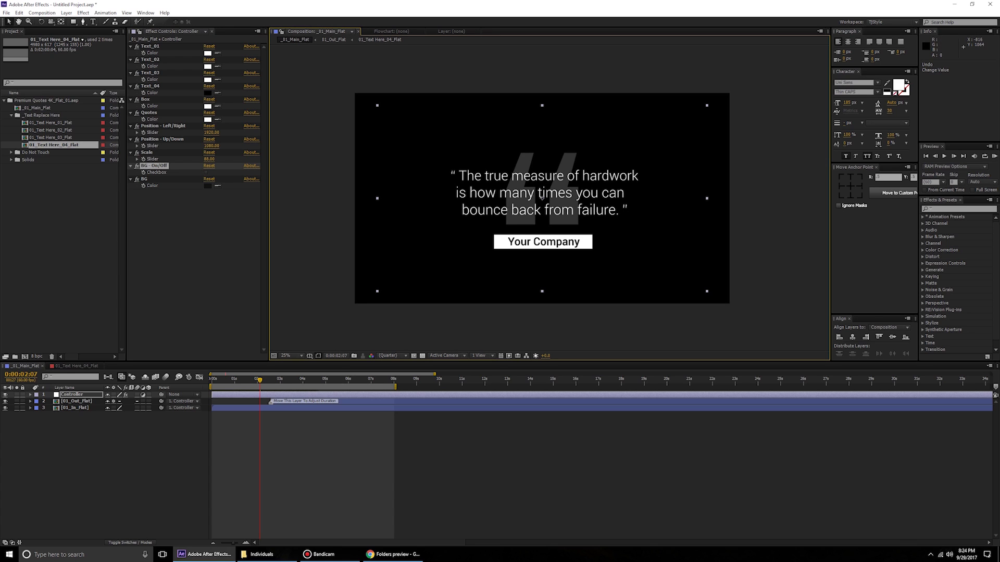
Reduce the Controller's Scale to 60 and shift the quote rightwards in the frame with Position - Left/Right at 2767
drag(209, 160, 351, 132)
drag(244, 132, 275, 133)
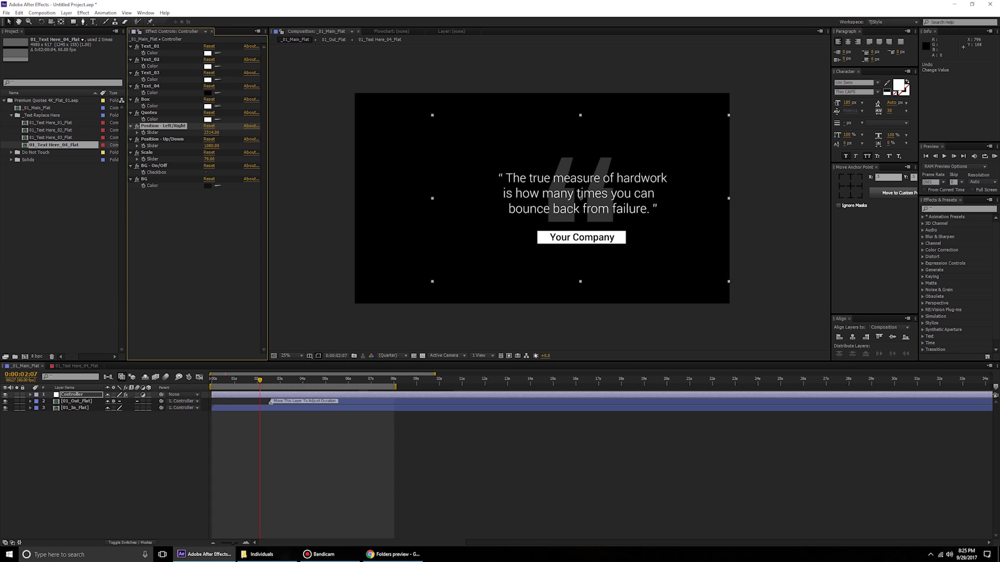
click(466, 100)
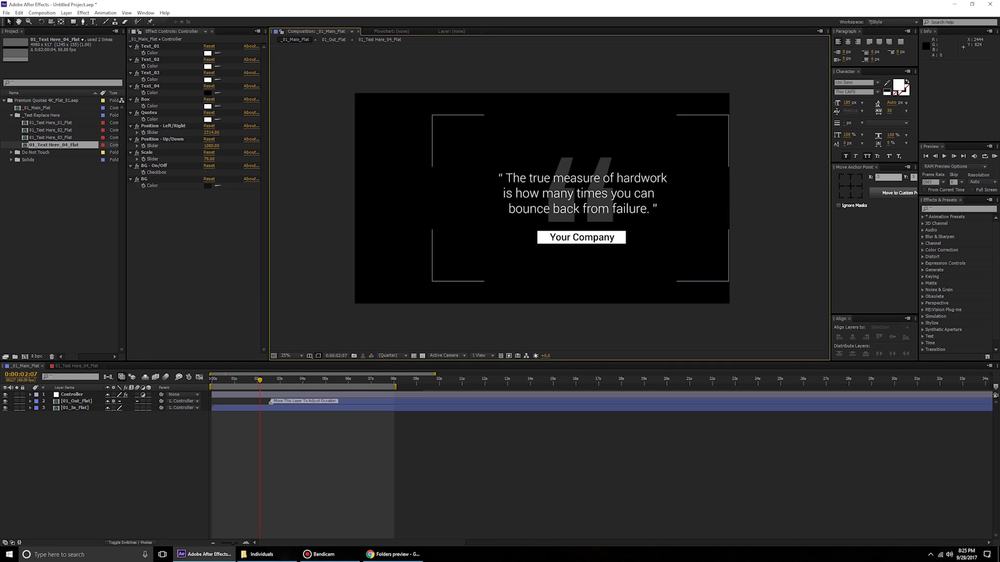
drag(210, 160, 199, 159)
drag(580, 199, 625, 198)
click(773, 176)
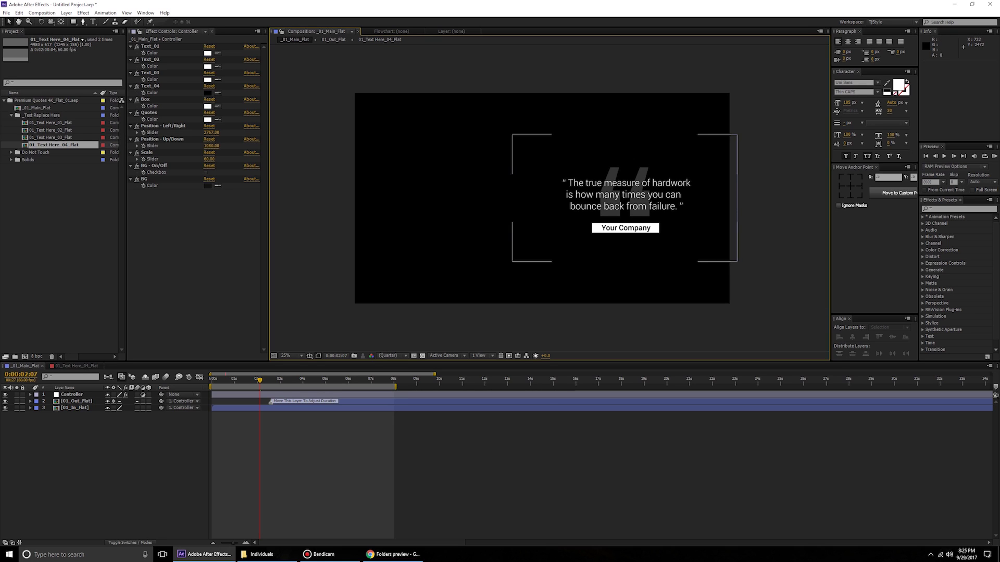
Switch to File Explorer and go up from the Flat individuals to the After Effects Files folder
click(61, 219)
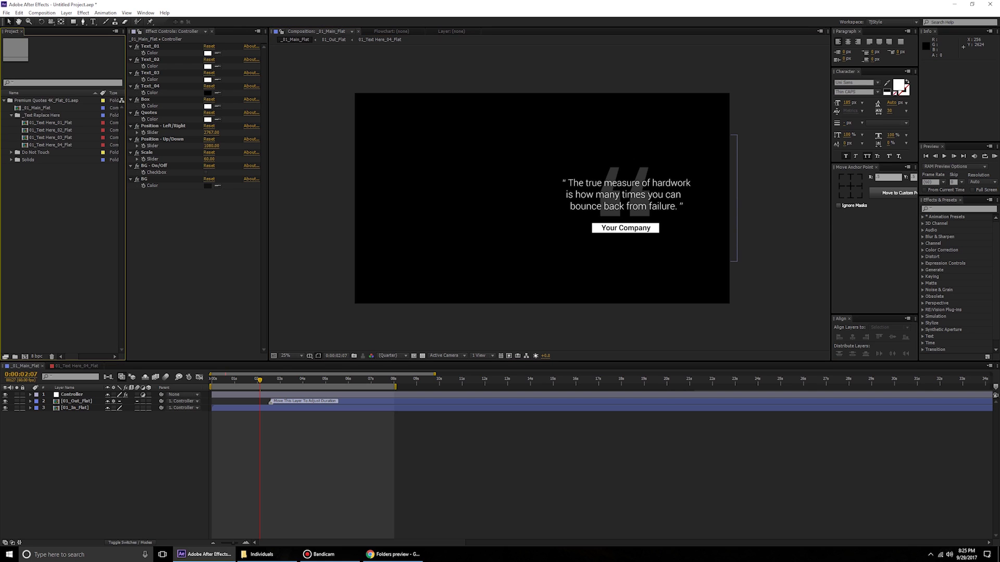
click(266, 554)
click(396, 323)
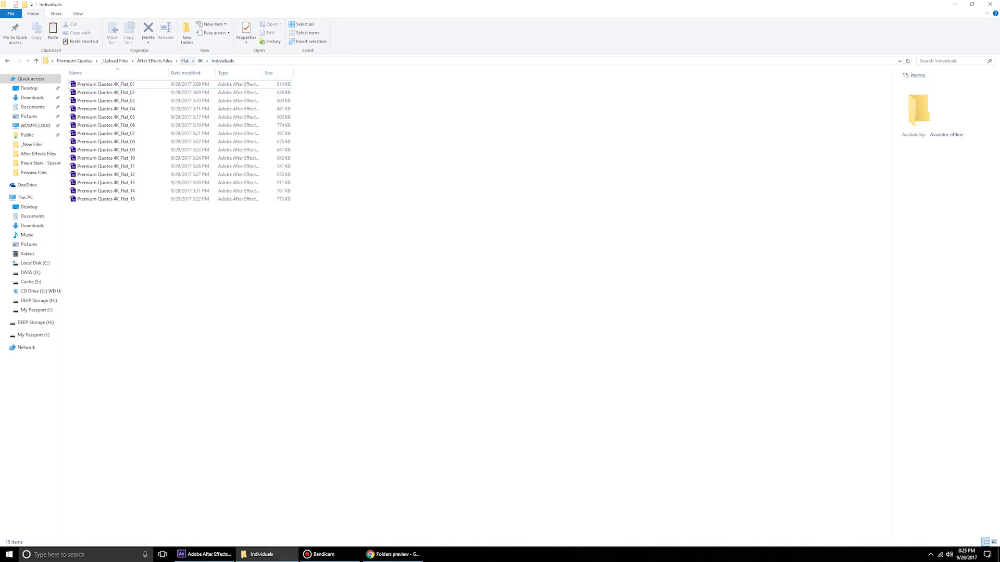
click(185, 61)
click(154, 61)
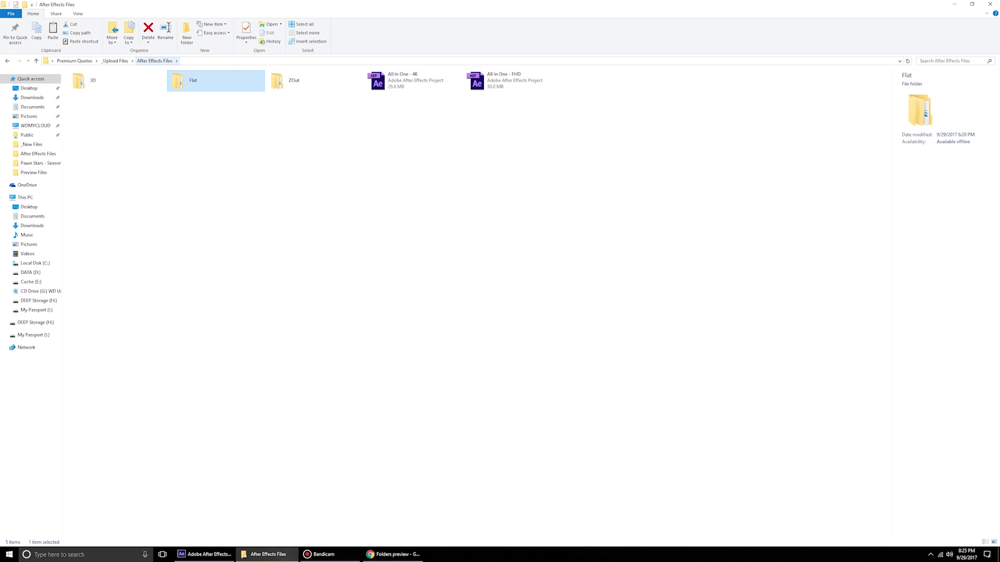
click(323, 208)
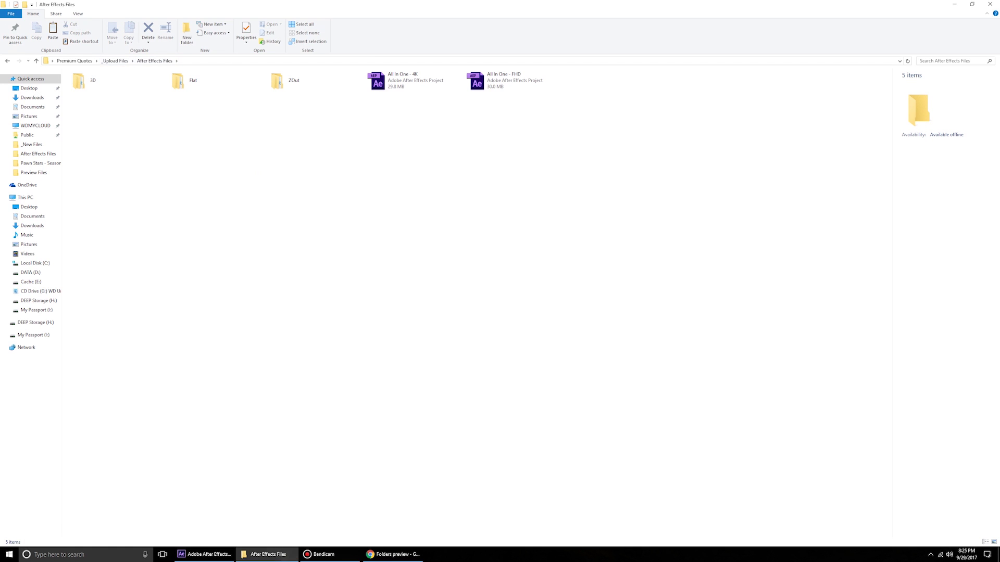
Switch to the Chrome folders preview page and find 3D Quote - 01 in the _3D section
click(393, 555)
scroll(494, 287, up, 6)
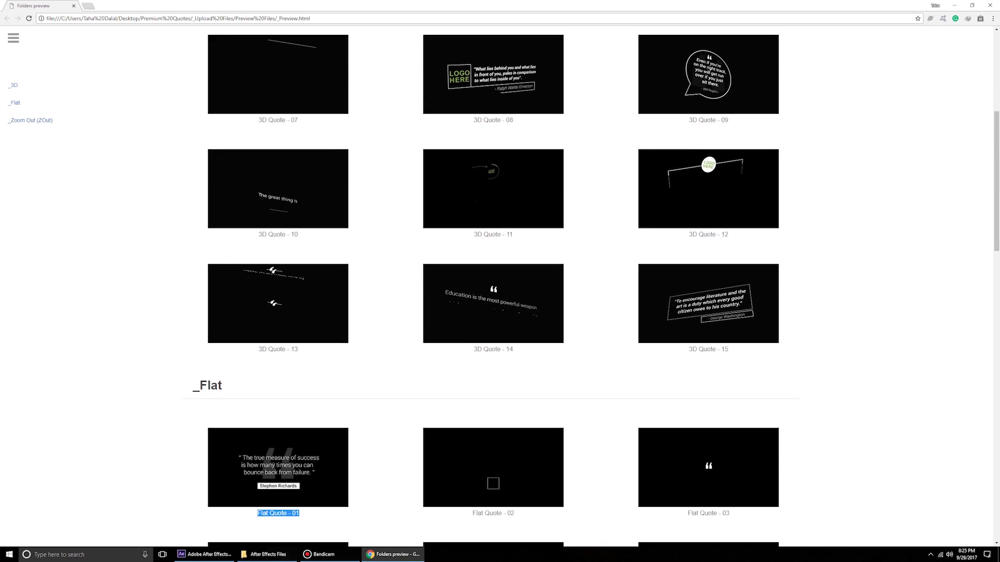
scroll(500, 281, up, 5)
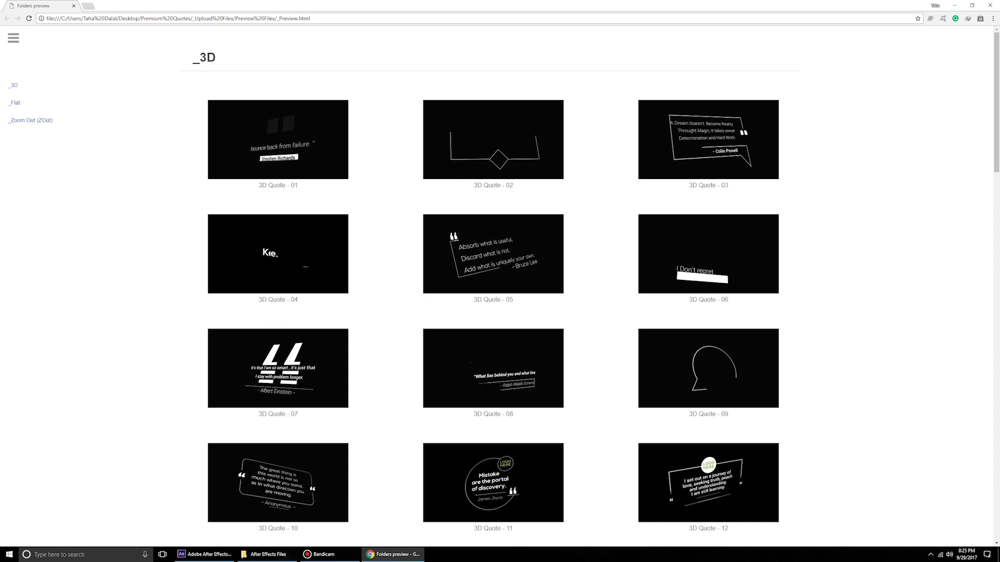
drag(258, 185, 298, 186)
Return to File Explorer and open the Individuals folder of the 4K version of the 3D quotes
key(alt+Tab)
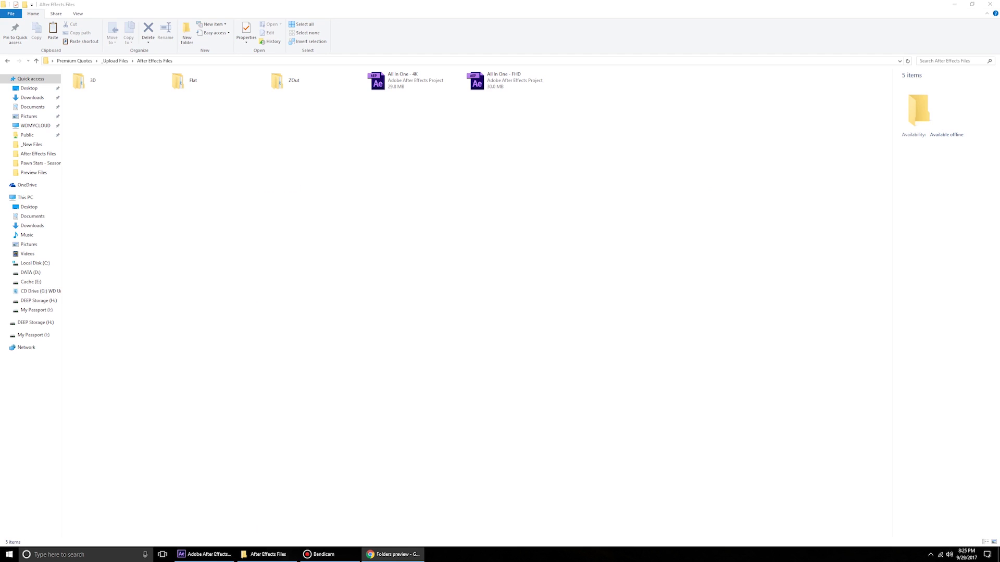
double_click(104, 81)
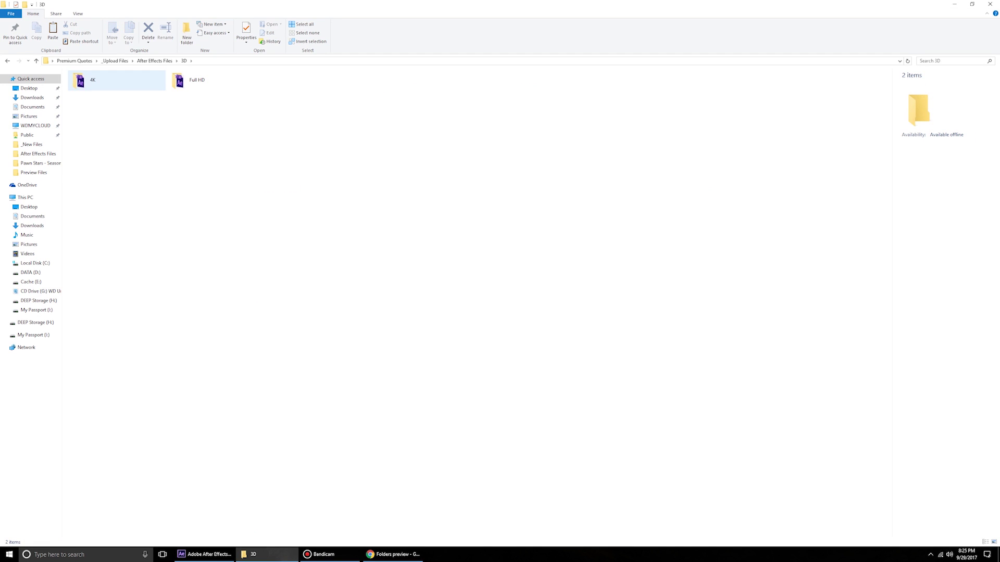
double_click(83, 81)
click(215, 81)
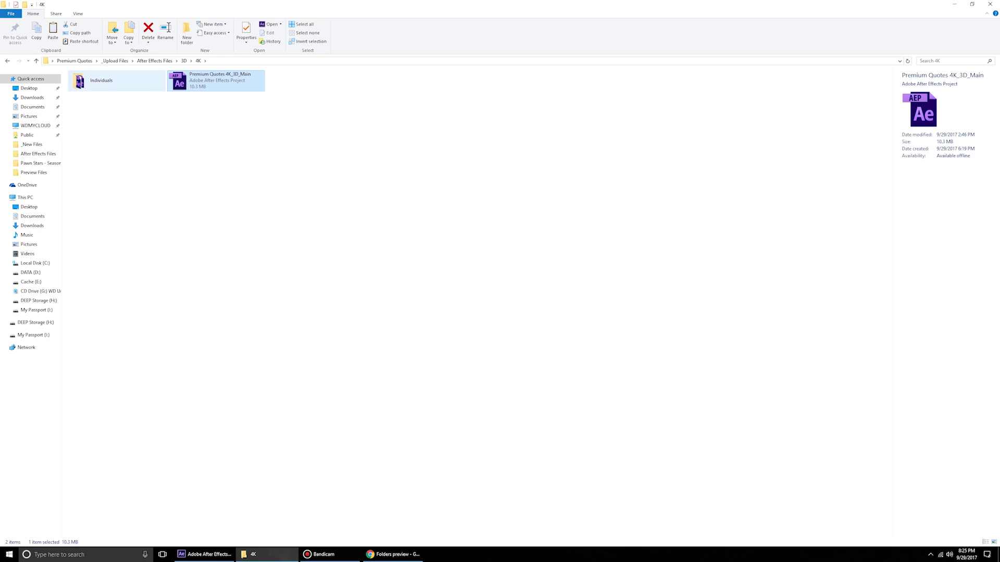
double_click(111, 84)
Import Premium Quotes 4K_3D_Main_01 into the After Effects project and open its _01_Main_3D composition
click(93, 84)
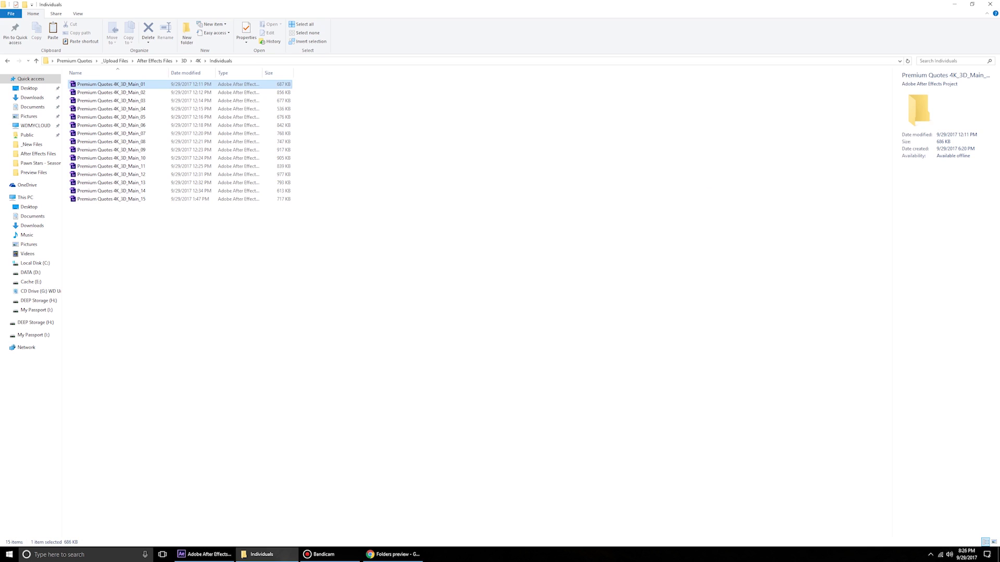
drag(111, 85, 58, 247)
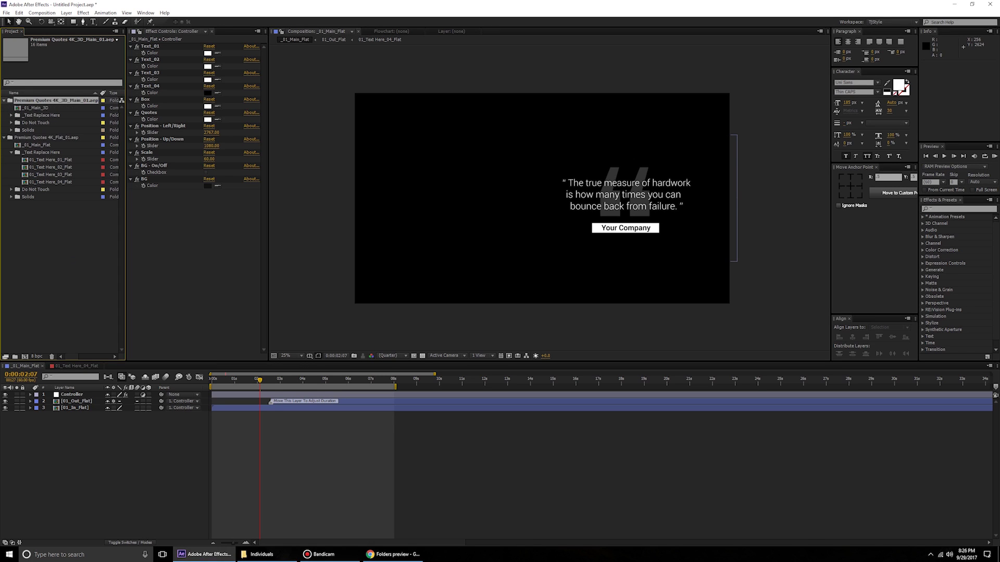
double_click(36, 107)
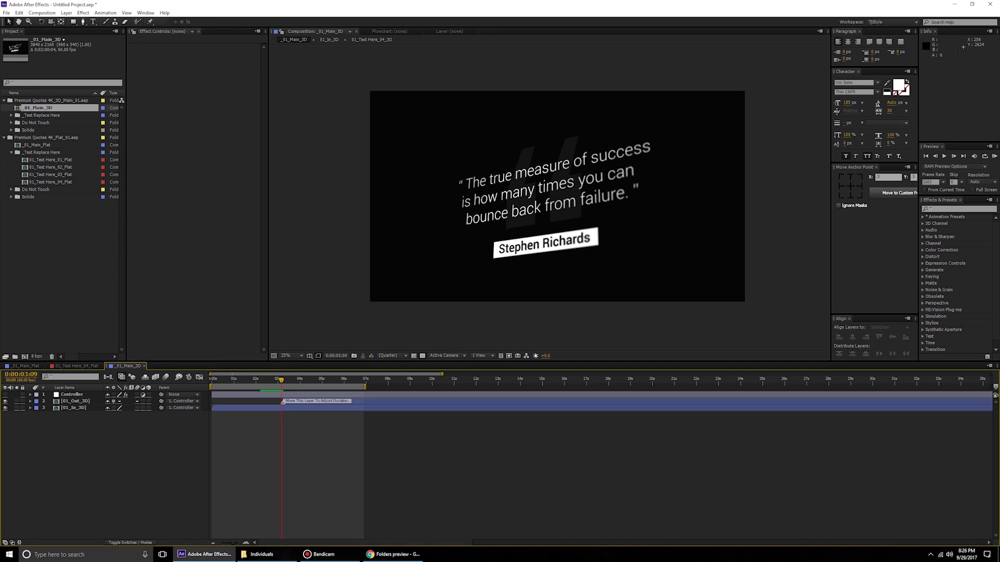